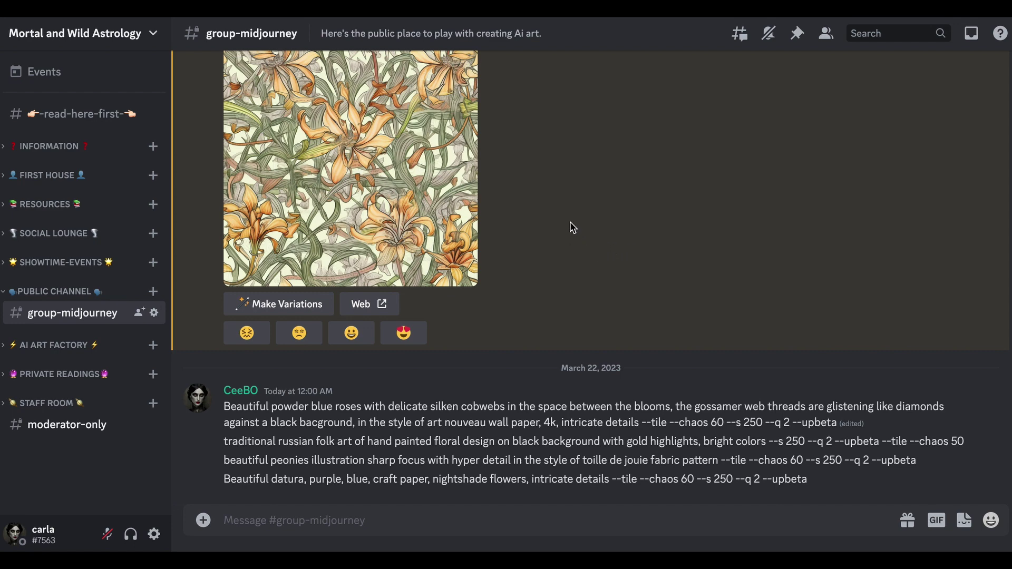
- Browse earlier Midjourney tile patterns, then select the 'Beautiful datura…' prompt line to copy it
{"action": "scroll", "coordinate": [568, 222], "scroll_direction": "up", "scroll_amount": 5}
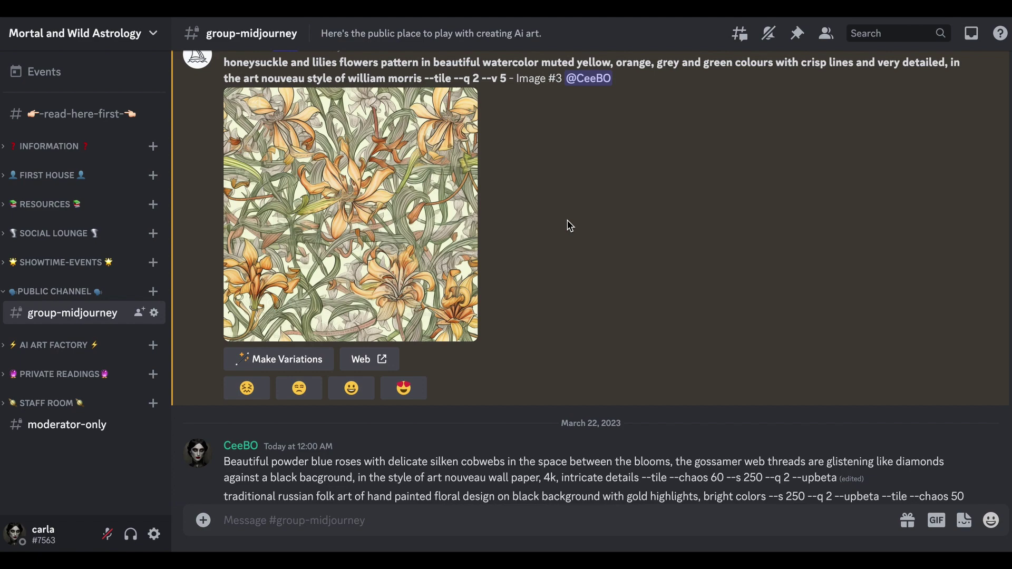
{"action": "scroll", "coordinate": [567, 220], "scroll_direction": "up", "scroll_amount": 10}
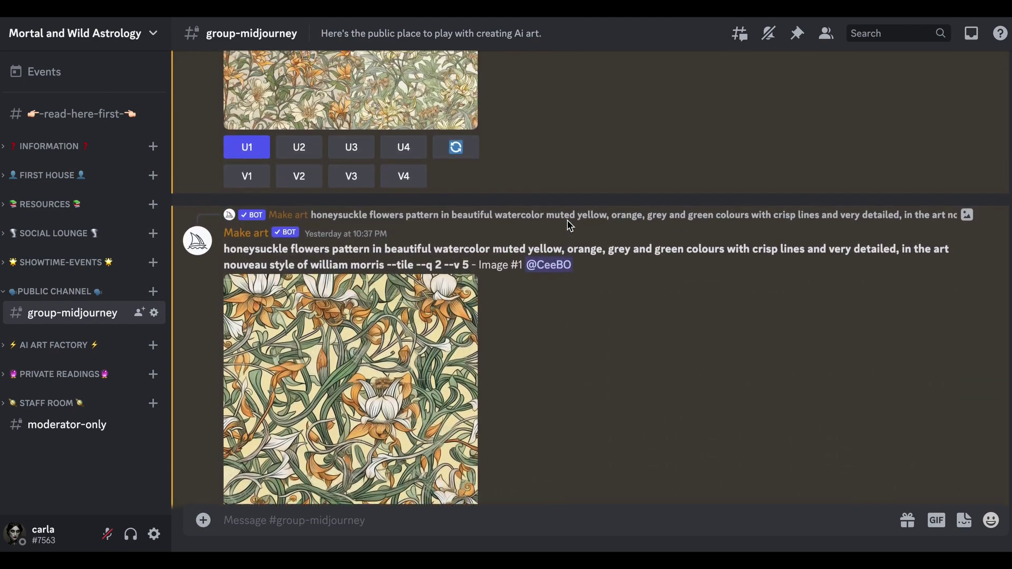
{"action": "scroll", "coordinate": [568, 222], "scroll_direction": "down", "scroll_amount": 1}
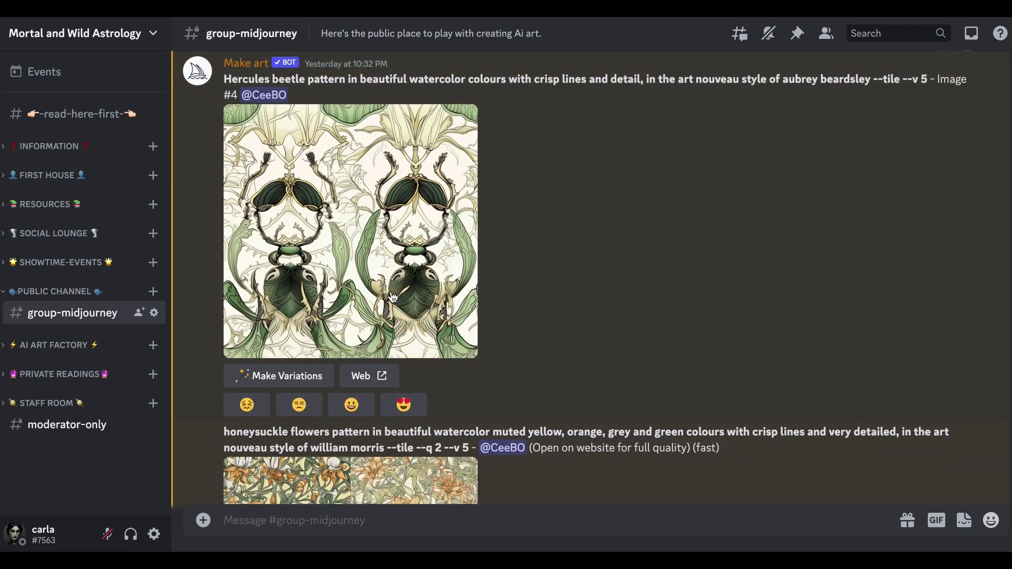
{"action": "scroll", "coordinate": [599, 243], "scroll_direction": "up", "scroll_amount": 10}
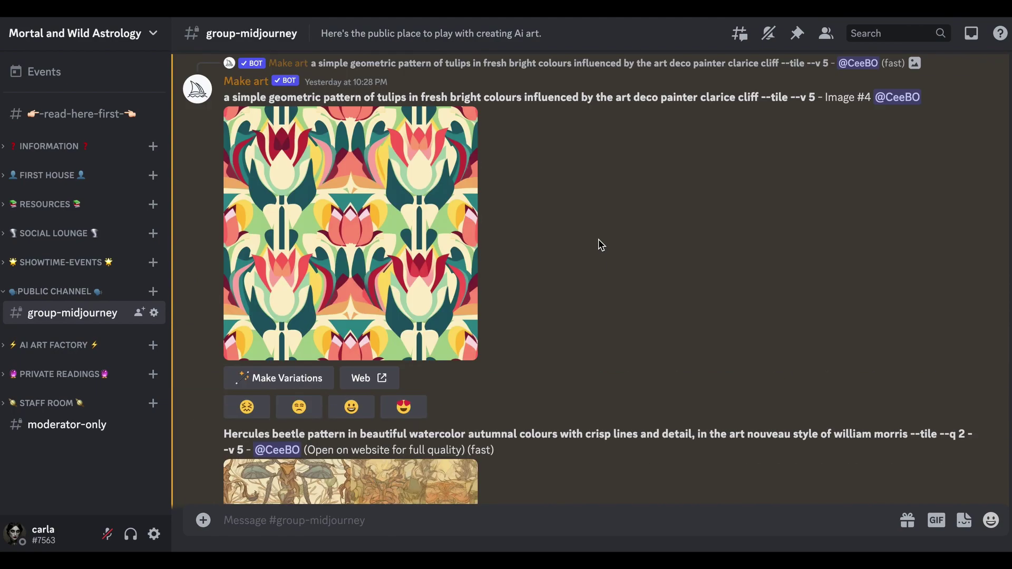
{"action": "scroll", "coordinate": [673, 240], "scroll_direction": "down", "scroll_amount": 5}
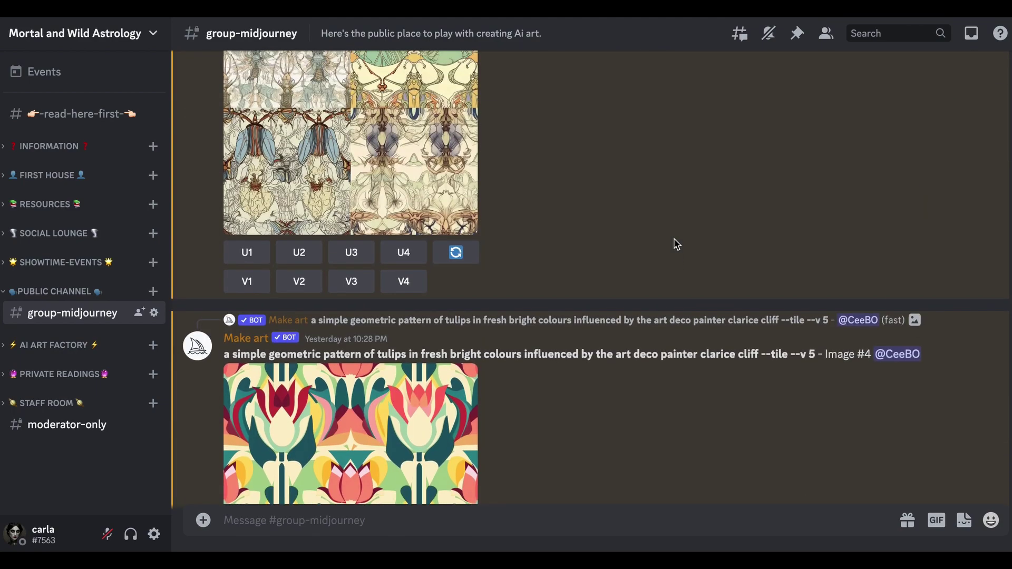
{"action": "scroll", "coordinate": [674, 238], "scroll_direction": "down", "scroll_amount": 5}
{"action": "scroll", "coordinate": [673, 238], "scroll_direction": "up", "scroll_amount": 1}
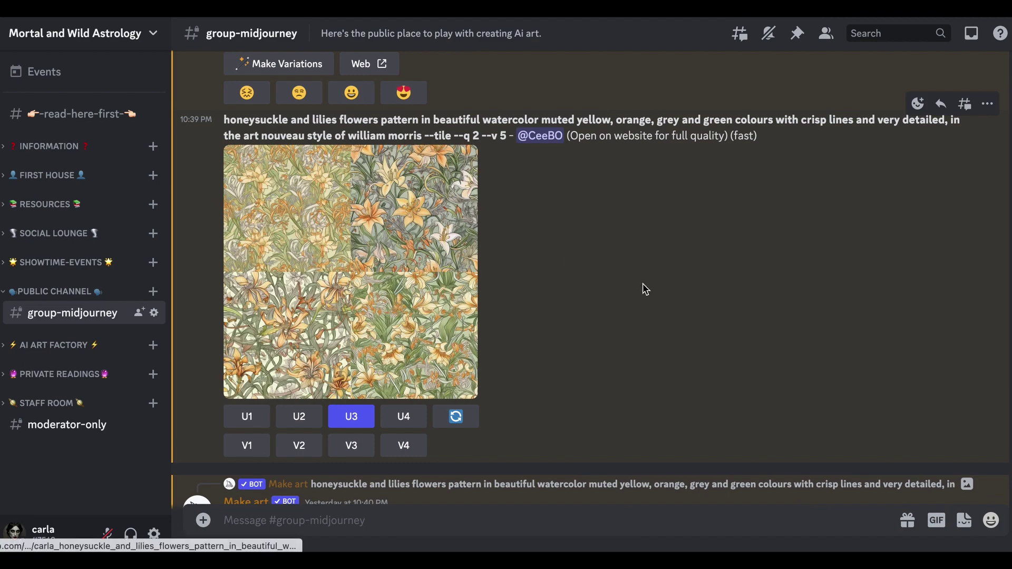
{"action": "scroll", "coordinate": [644, 287], "scroll_direction": "down", "scroll_amount": 4}
{"action": "scroll", "coordinate": [647, 293], "scroll_direction": "down", "scroll_amount": 5}
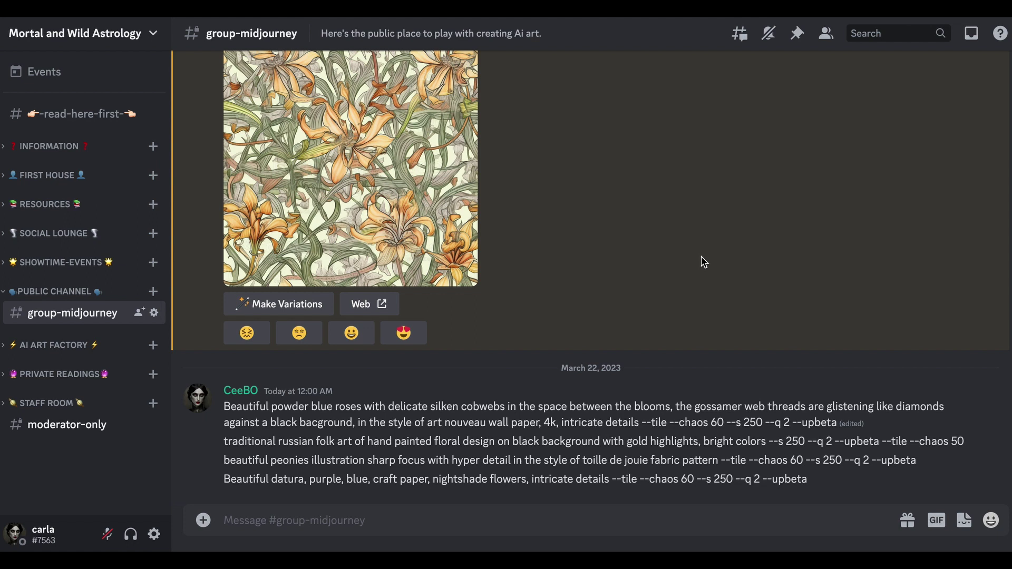
{"action": "scroll", "coordinate": [704, 262], "scroll_direction": "up", "scroll_amount": 1}
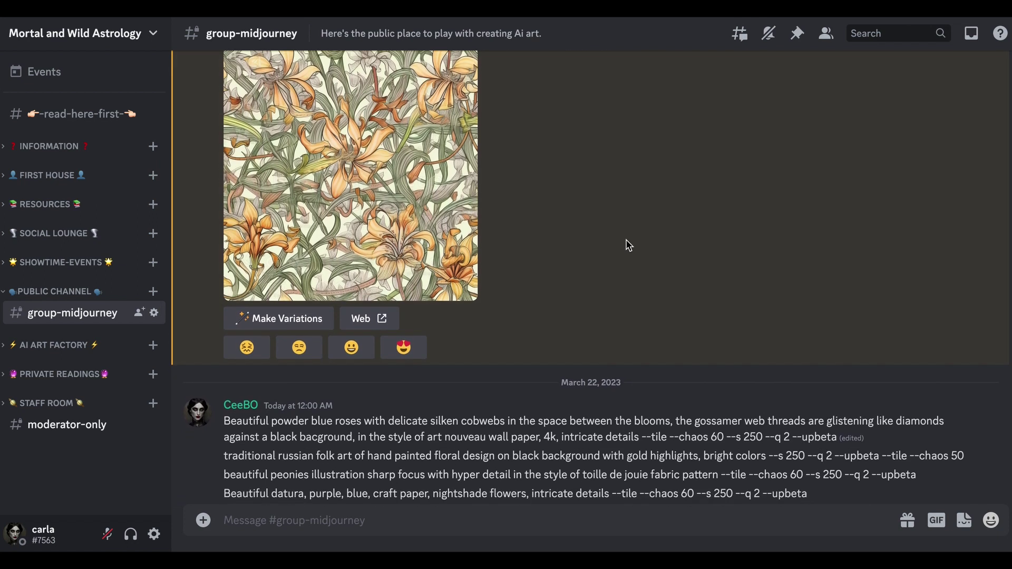
{"action": "scroll", "coordinate": [680, 248], "scroll_direction": "down", "scroll_amount": 1}
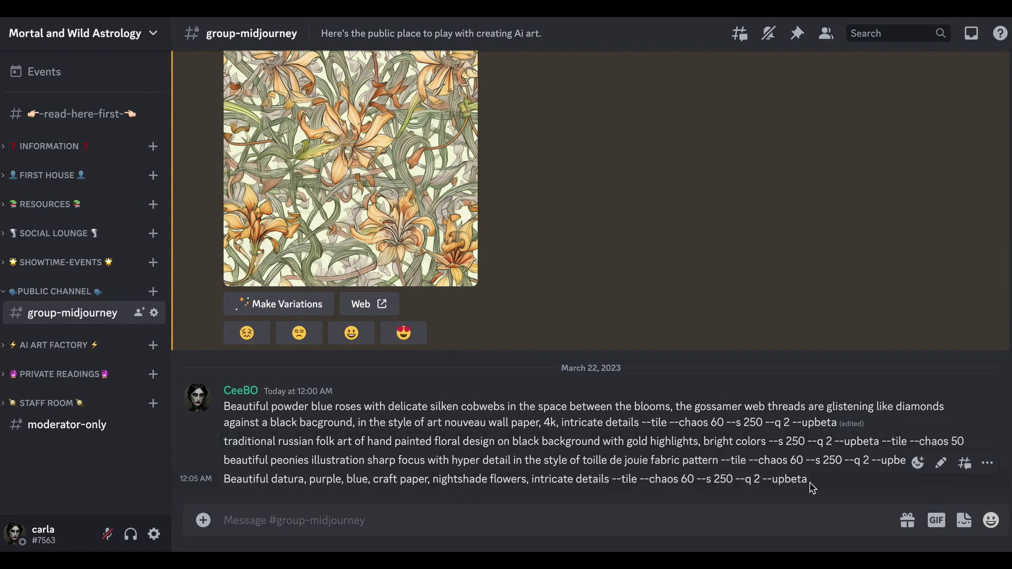
{"action": "left_click_drag", "start_coordinate": [228, 480], "coordinate": [807, 479]}
{"action": "key", "text": "ctrl+c"}
- Start a Midjourney /imagine prompt and paste in the copied datura prompt
{"action": "type", "text": "/"}
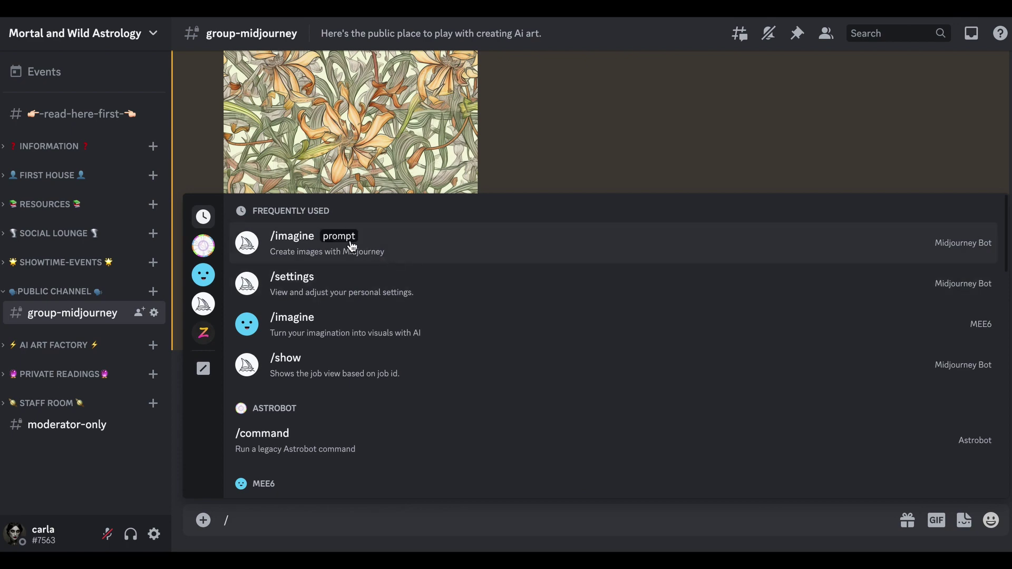
{"action": "left_click", "coordinate": [345, 243]}
{"action": "key", "text": "ctrl+v"}
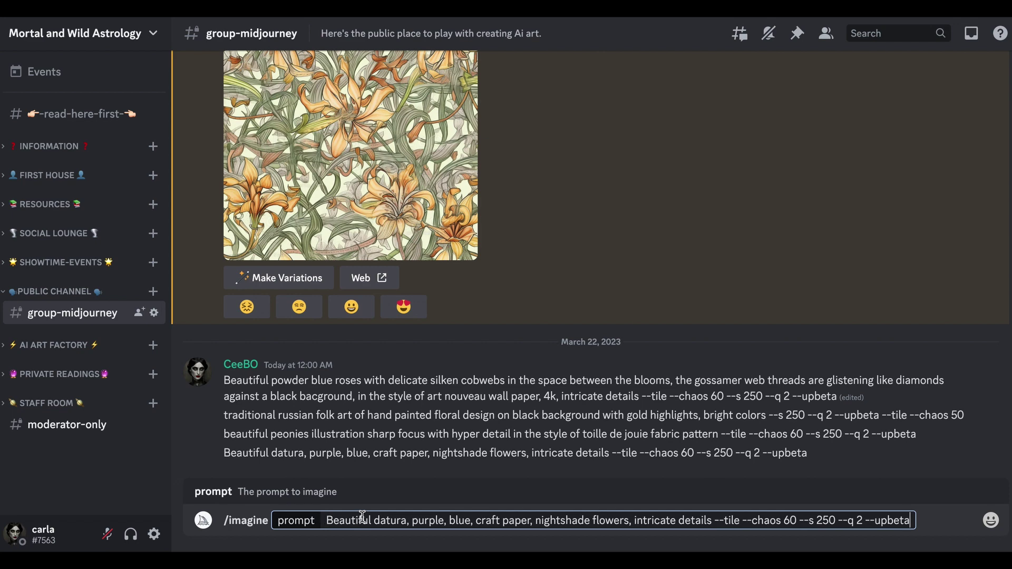
- Reword it to 'datura flower white with purple centre and shades of'
{"action": "left_click", "coordinate": [409, 520]}
{"action": "key", "text": "BackSpace"}
{"action": "key", "text": "Delete"}
{"action": "type", "text": "flower white "}
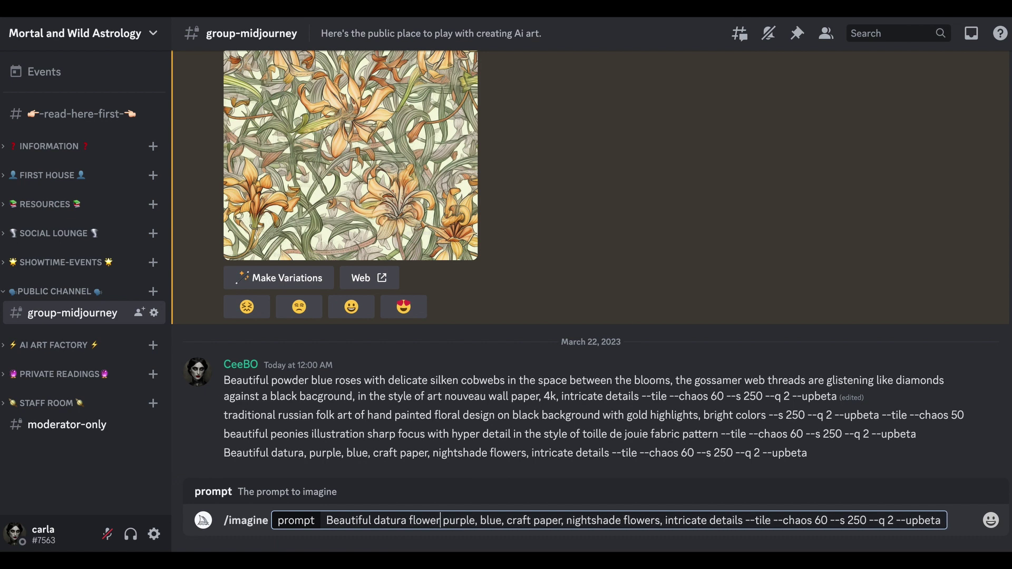
{"action": "type", "text": "with purple"}
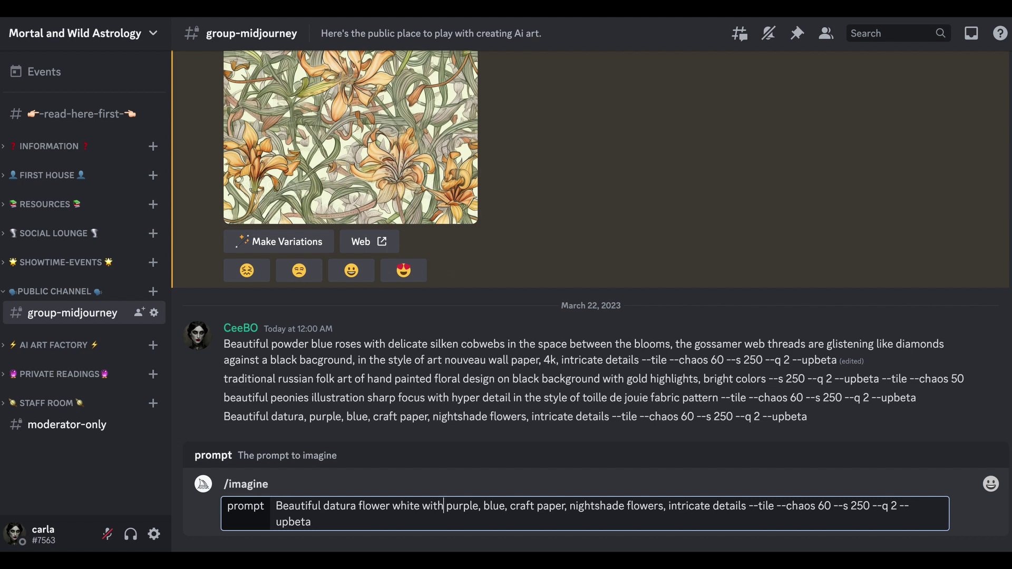
{"action": "key", "text": "ctrl+Delete"}
{"action": "type", "text": "centre and"}
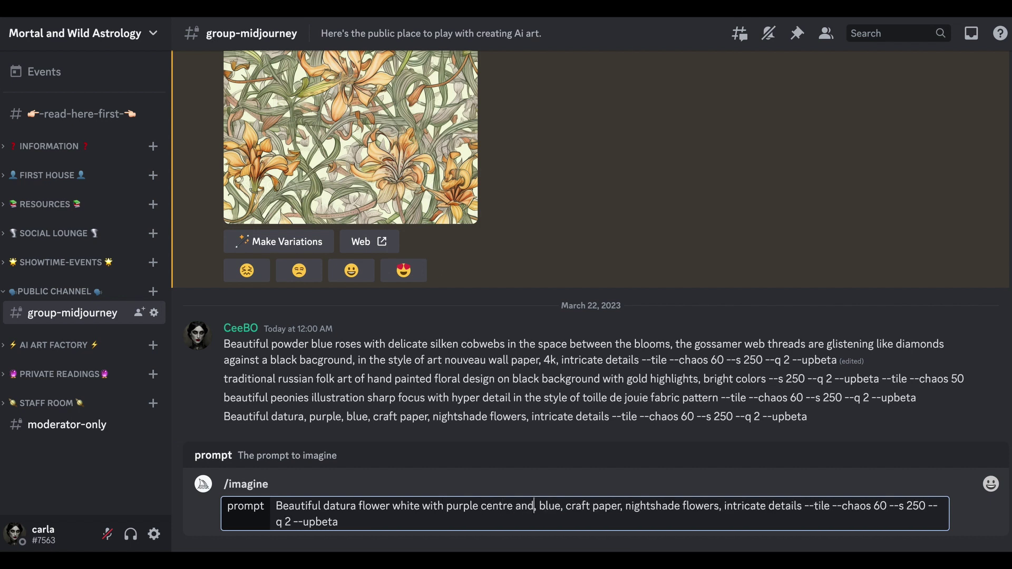
{"action": "type", "text": " shades"}
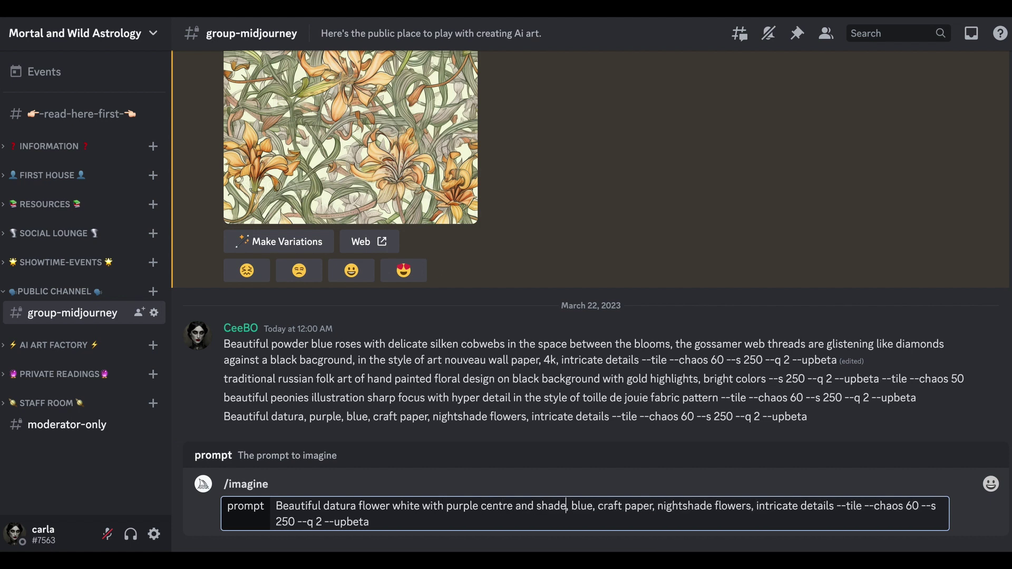
{"action": "type", "text": " of,"}
- Insert 'seamless pattern for' before craft paper and delete 'nightshade flowers'
{"action": "left_click", "coordinate": [602, 505]}
{"action": "type", "text": "seamle"}
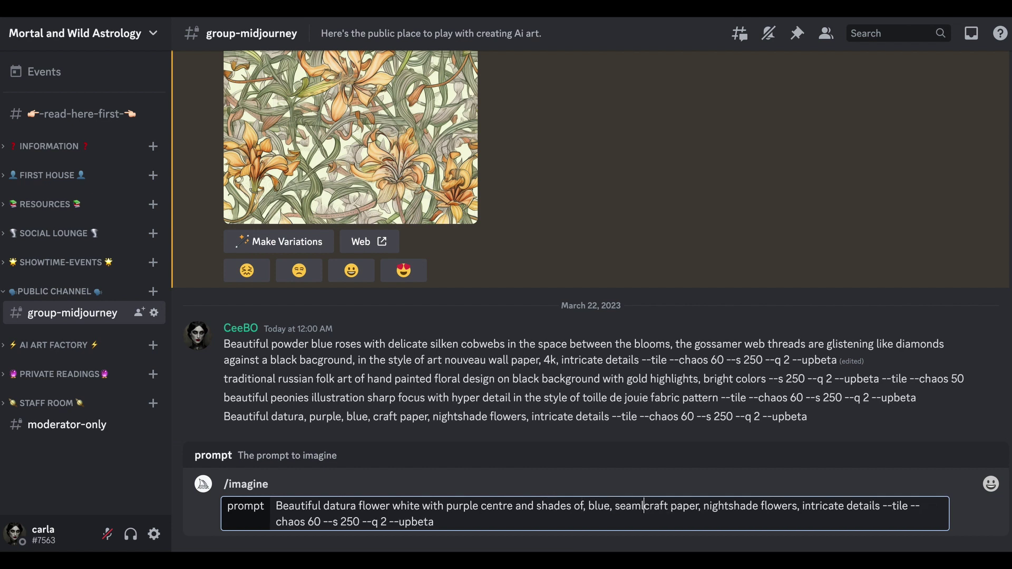
{"action": "type", "text": "ss pattern for"}
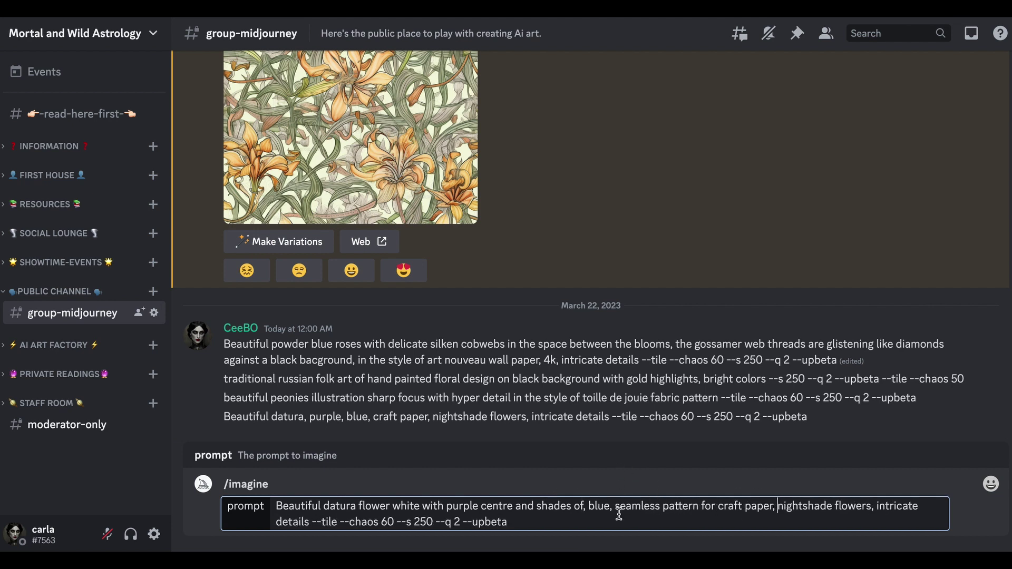
{"action": "left_click_drag", "start_coordinate": [778, 507], "coordinate": [870, 499]}
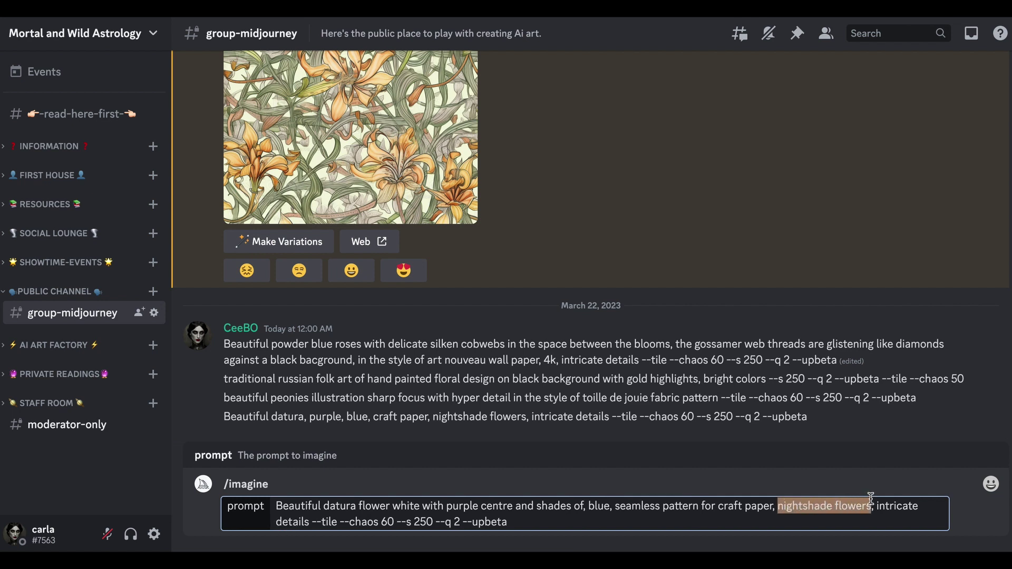
{"action": "key", "text": "BackSpace"}
{"action": "key", "text": "BackSpace"}
{"action": "key", "text": "BackSpace"}
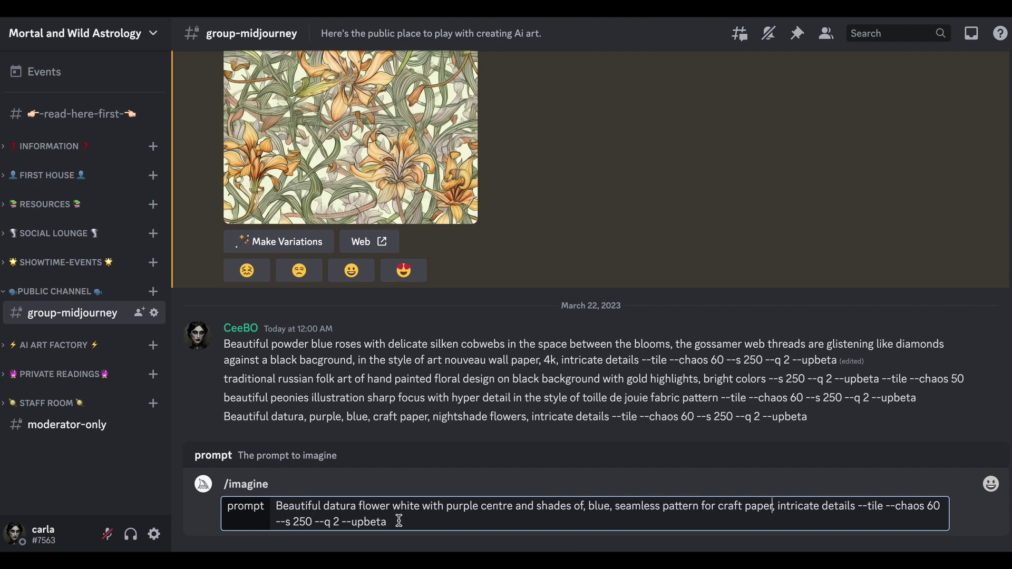
{"action": "left_click", "coordinate": [446, 528]}
- Submit the datura prompt, then select the powder blue roses prompt line once the grid renders
{"action": "key", "text": "Return"}
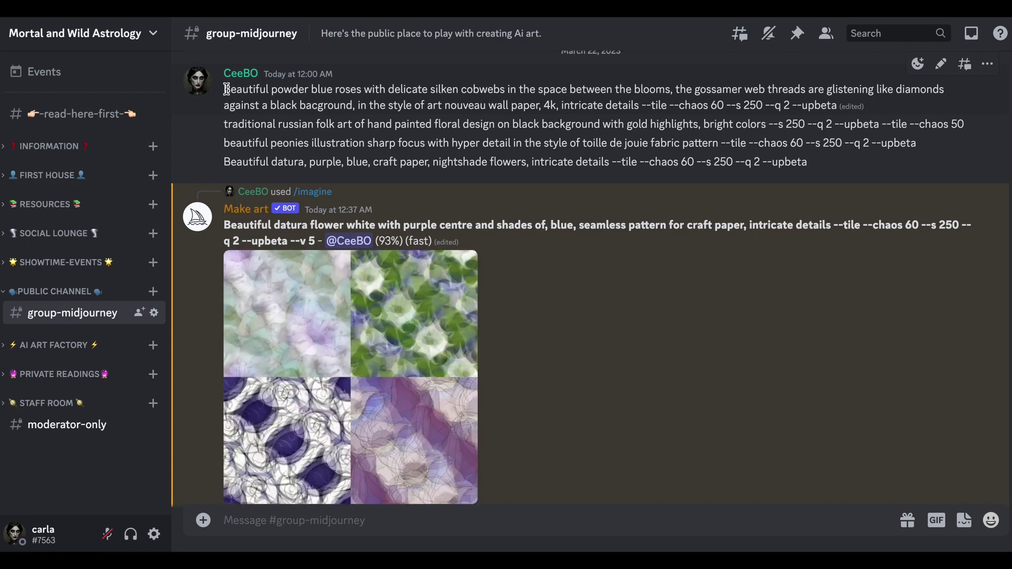
{"action": "left_click_drag", "start_coordinate": [226, 89], "coordinate": [838, 106]}
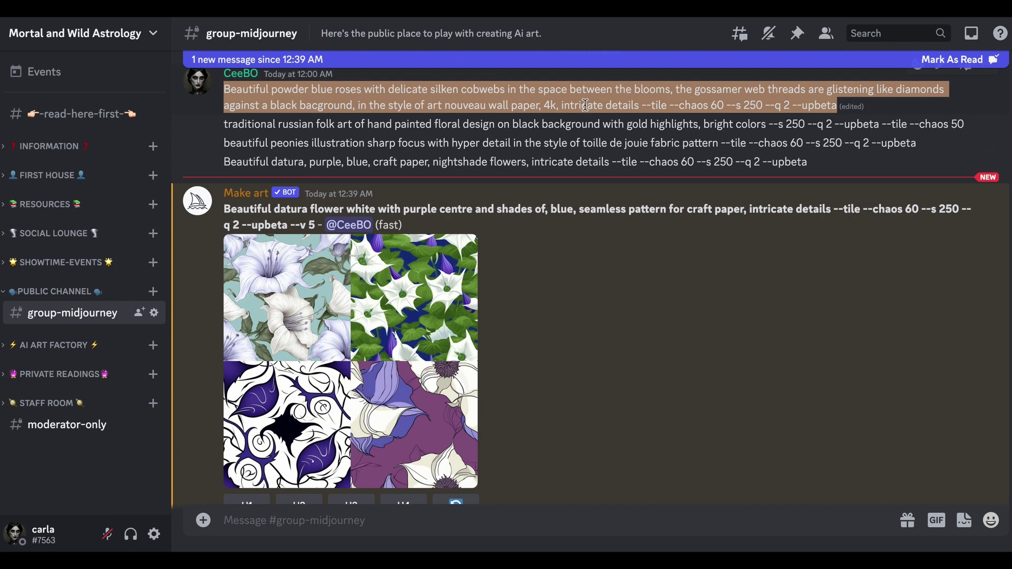
- Send the powder blue roses prompt, then preview the datura grid and reroll it
{"action": "type", "text": "Beautiful powder blue roses with delicate silken cobwebs in the space between the blooms, the gossamer web threads are glistening like diamonds against a black bacground, in the style of art nouveau wall paper, 4k, intricate details --tile --chaos 60 --s 250 --q 2 --upbeta"}
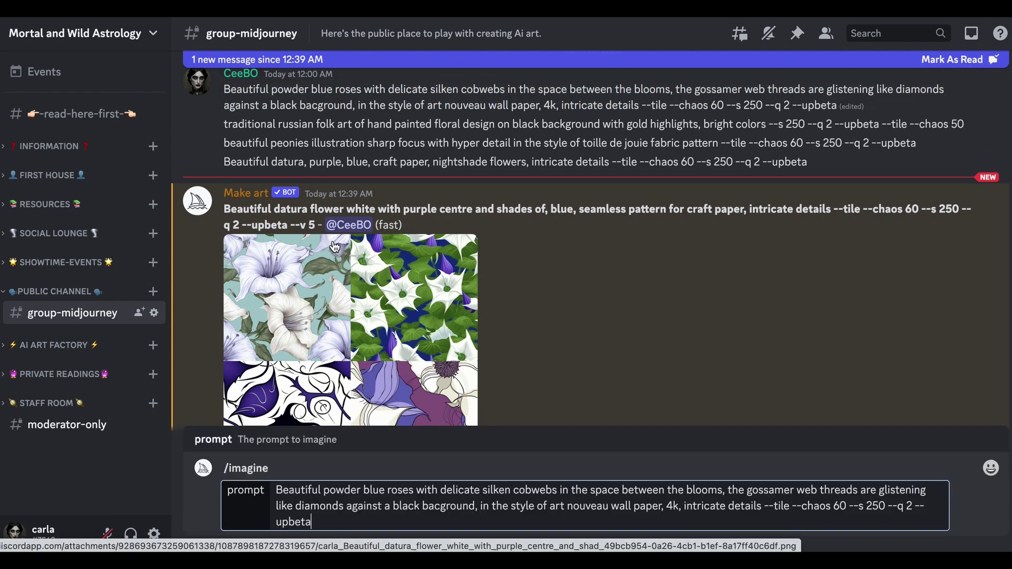
{"action": "key", "text": "Return"}
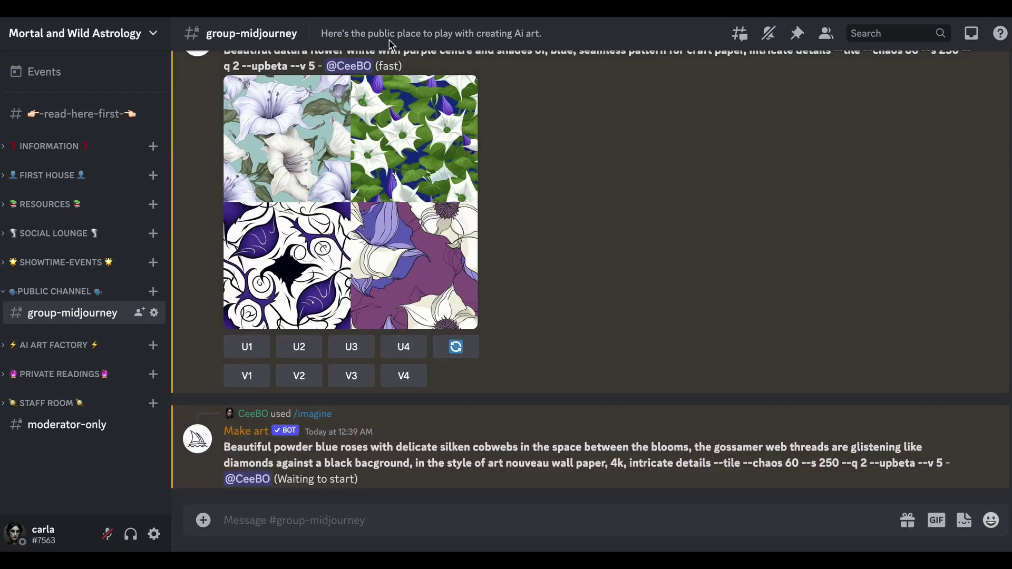
{"action": "left_click", "coordinate": [372, 196]}
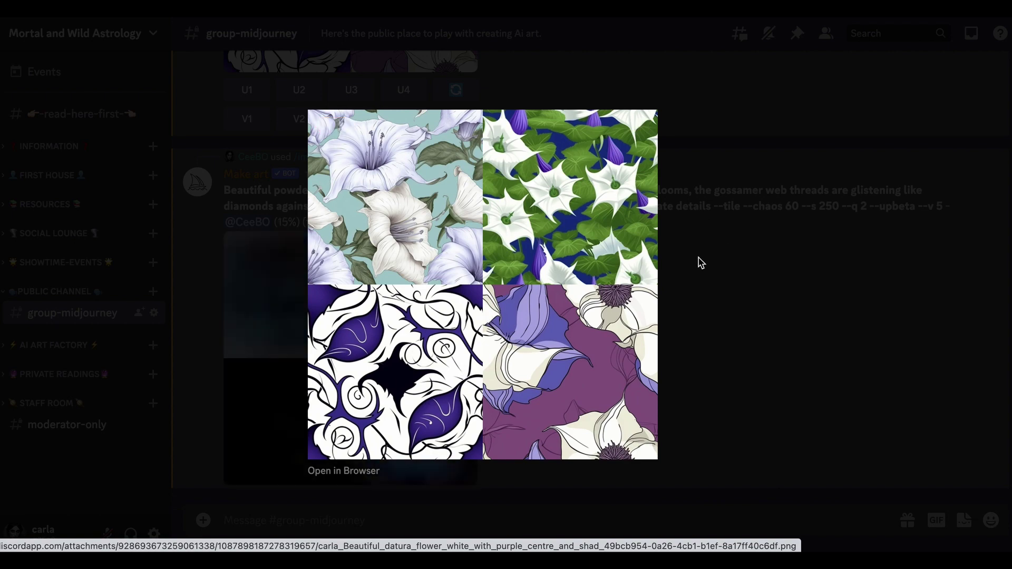
{"action": "left_click", "coordinate": [689, 273]}
{"action": "left_click", "coordinate": [460, 352]}
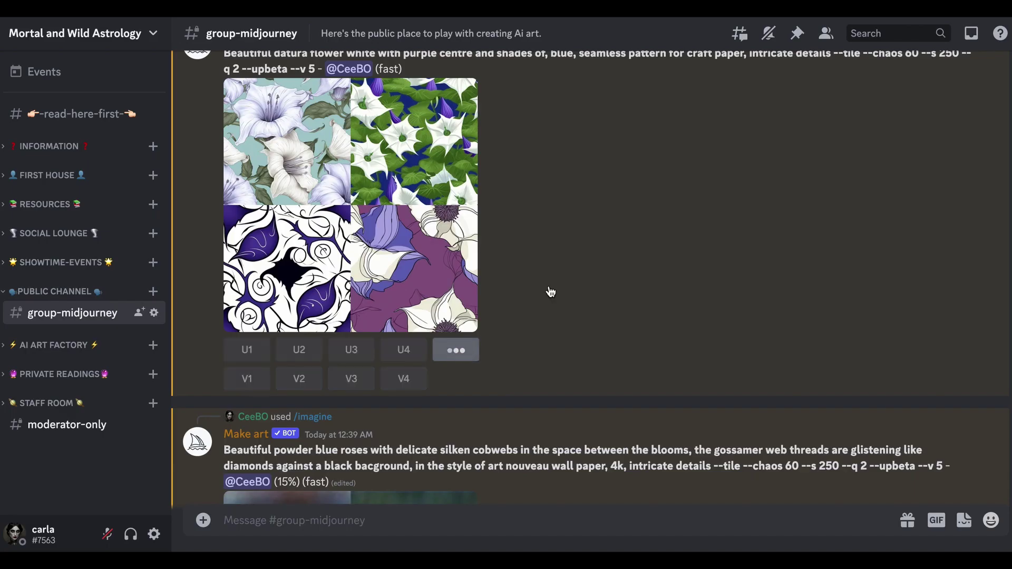
- Select the traditional Russian folk art prompt line to copy it
{"action": "scroll", "coordinate": [593, 369], "scroll_direction": "up", "scroll_amount": 3}
{"action": "scroll", "coordinate": [592, 367], "scroll_direction": "down", "scroll_amount": 8}
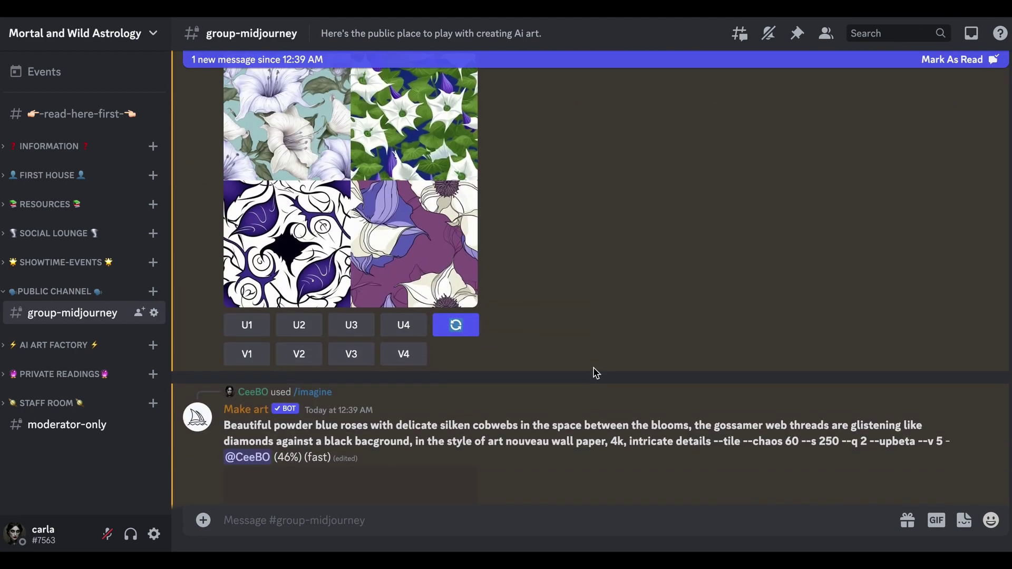
{"action": "scroll", "coordinate": [593, 367], "scroll_direction": "up", "scroll_amount": 5}
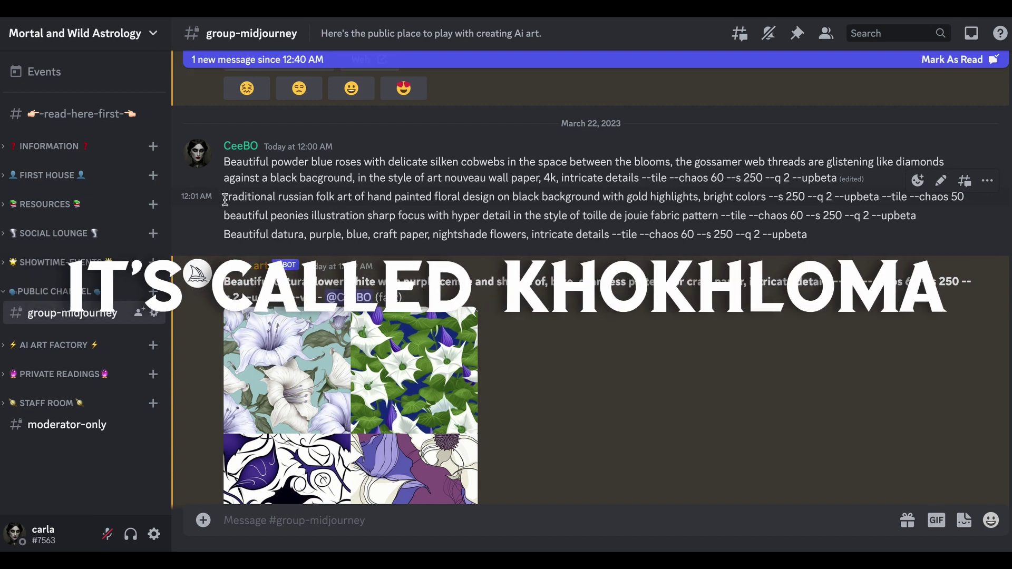
{"action": "left_click_drag", "start_coordinate": [225, 199], "coordinate": [963, 193]}
{"action": "key", "text": "ctrl+c"}
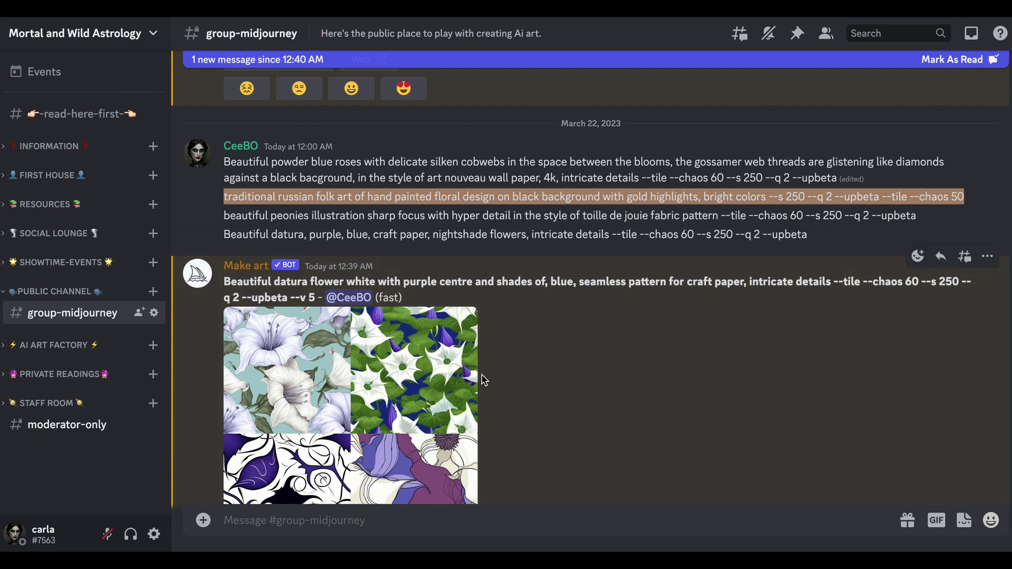
- Run /imagine with the pasted traditional Russian folk art floral tile prompt
{"action": "left_click", "coordinate": [364, 520]}
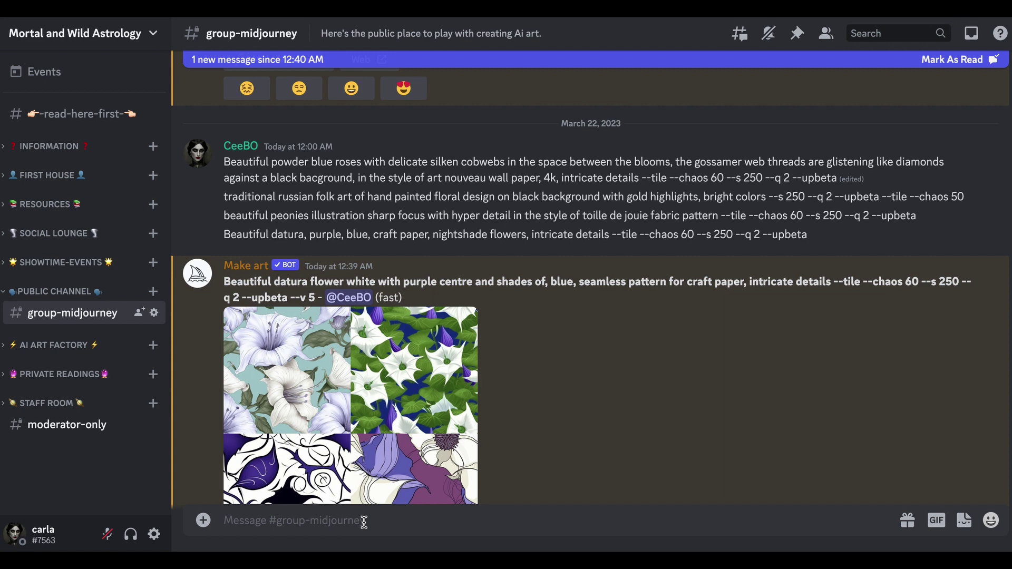
{"action": "type", "text": "/"}
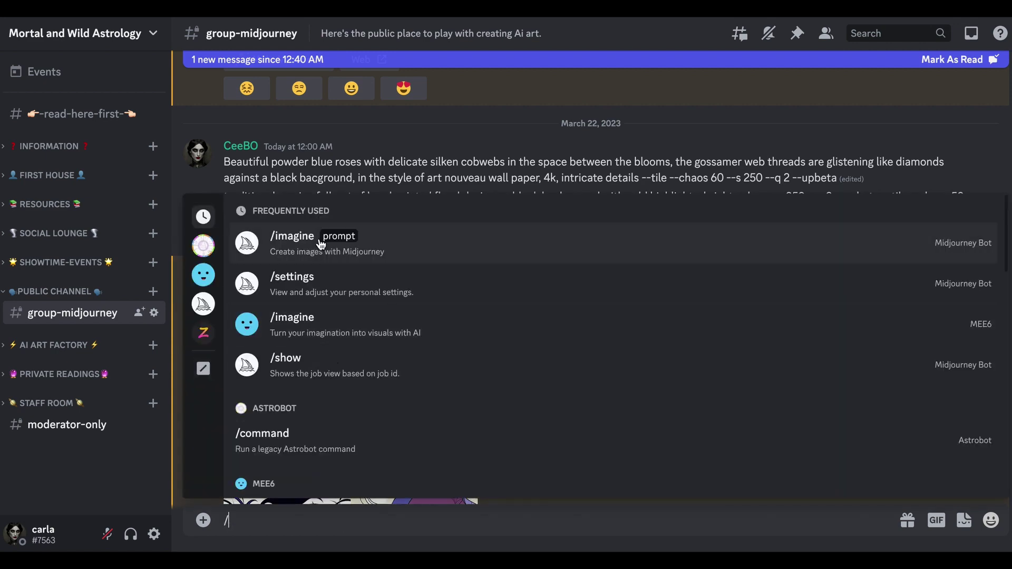
{"action": "left_click", "coordinate": [320, 243]}
{"action": "key", "text": "ctrl+v"}
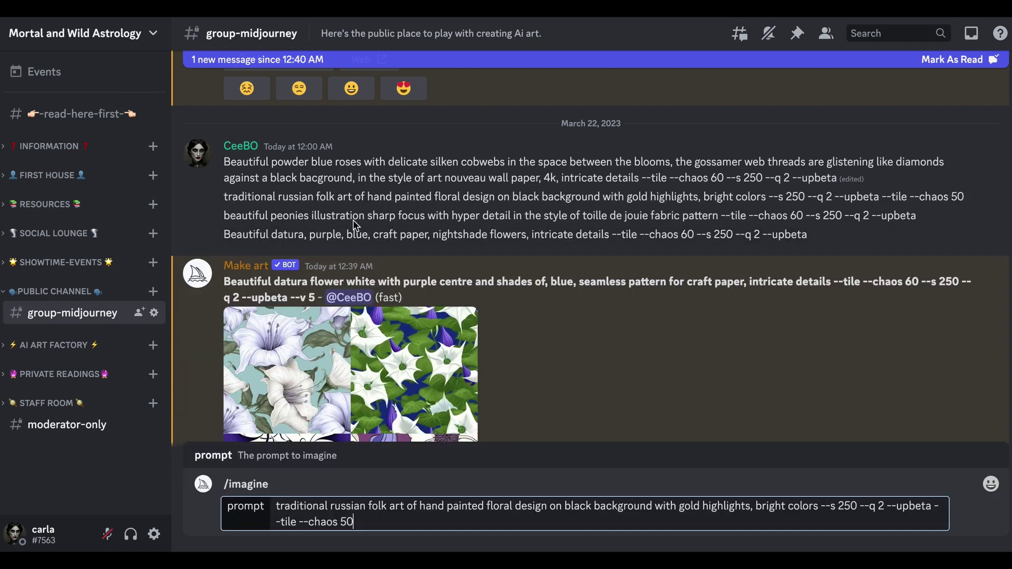
{"action": "scroll", "coordinate": [452, 414], "scroll_direction": "down", "scroll_amount": 2}
{"action": "scroll", "coordinate": [452, 414], "scroll_direction": "down", "scroll_amount": 2}
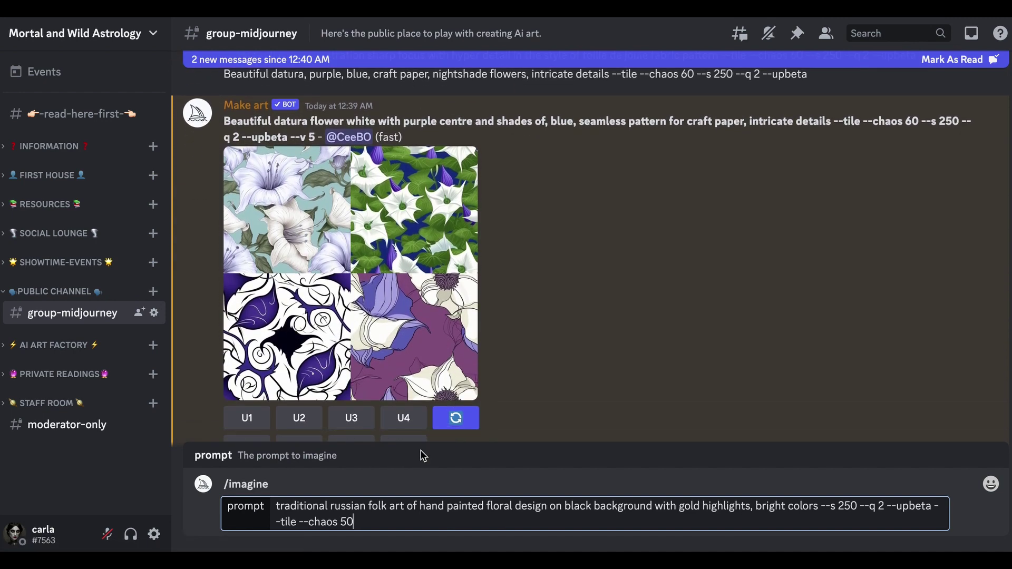
{"action": "key", "text": "Return"}
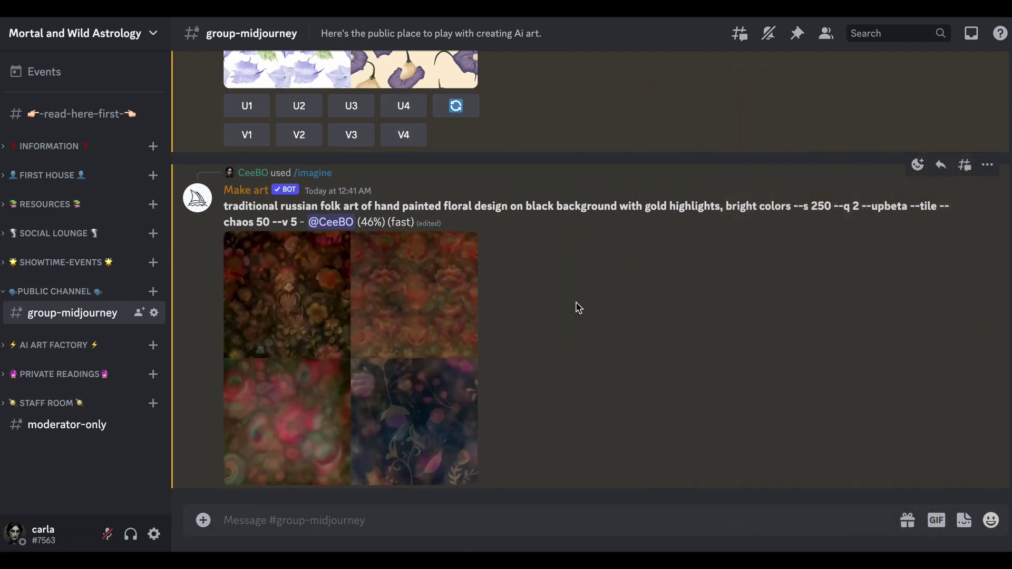
- Scroll back up and enlarge the powder blue roses grid
{"action": "scroll", "coordinate": [575, 301], "scroll_direction": "up", "scroll_amount": 5}
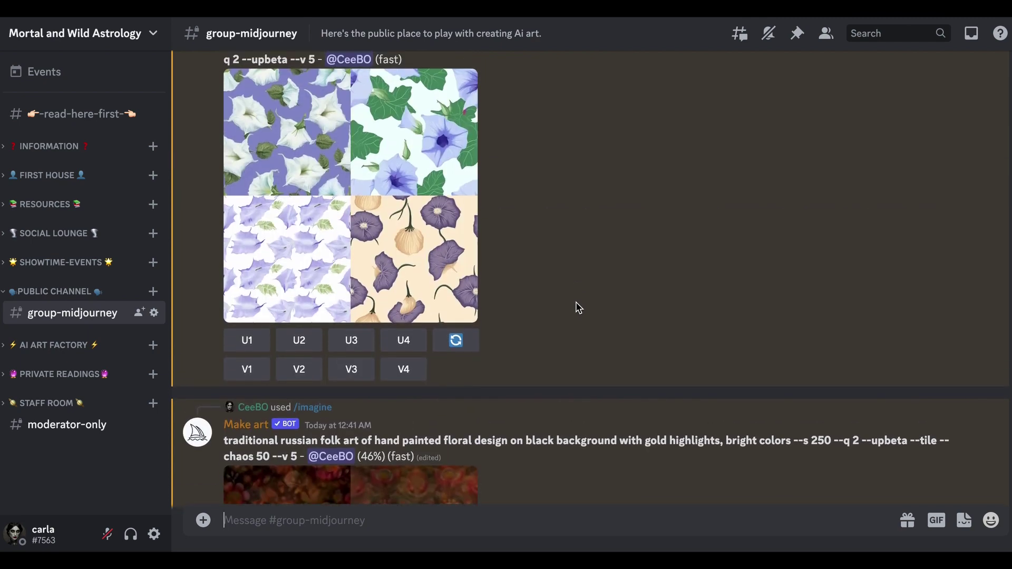
{"action": "scroll", "coordinate": [575, 303], "scroll_direction": "up", "scroll_amount": 2}
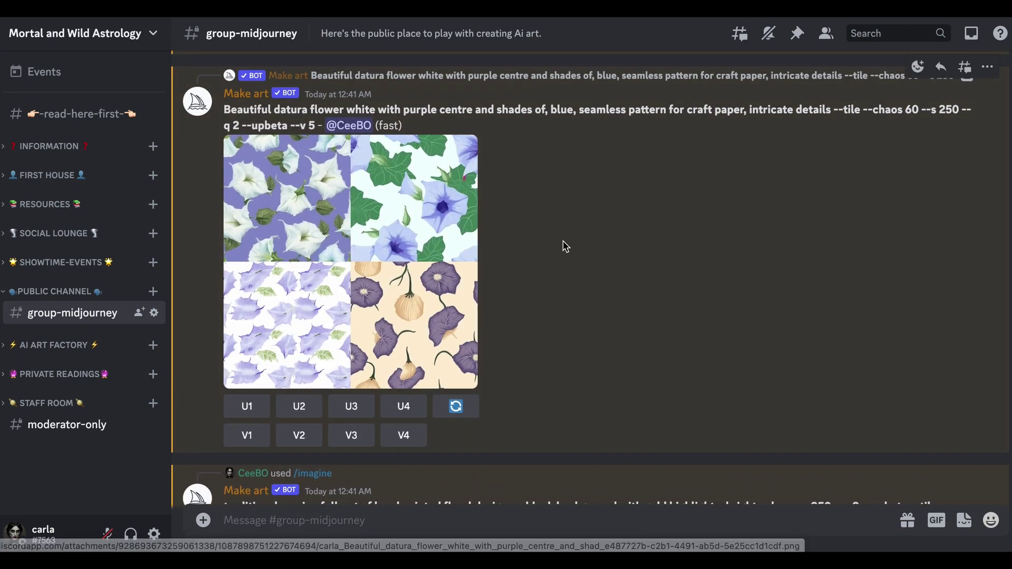
{"action": "scroll", "coordinate": [565, 247], "scroll_direction": "down", "scroll_amount": 2}
{"action": "scroll", "coordinate": [565, 246], "scroll_direction": "up", "scroll_amount": 6}
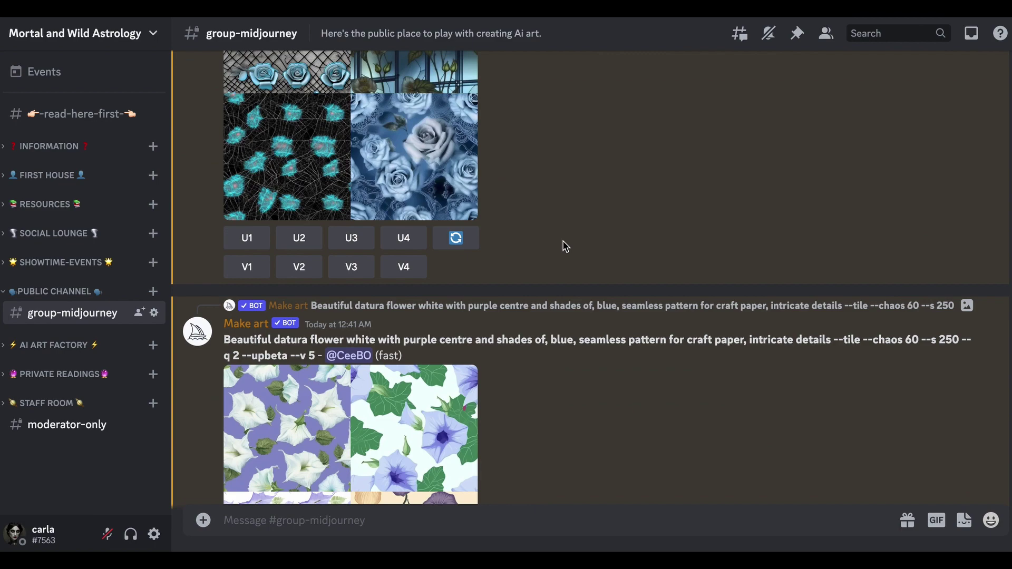
{"action": "scroll", "coordinate": [565, 246], "scroll_direction": "up", "scroll_amount": 3}
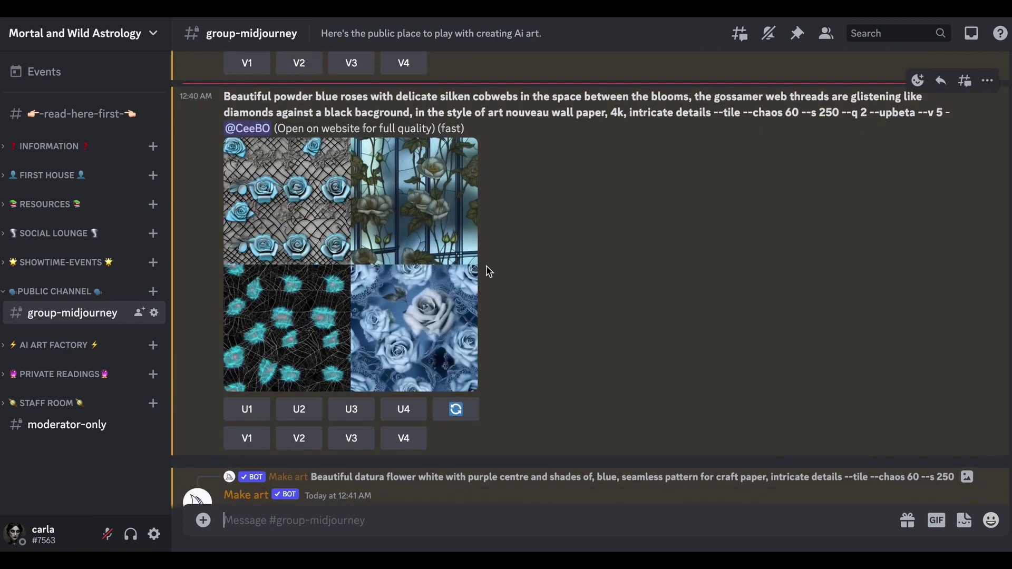
{"action": "left_click", "coordinate": [364, 278]}
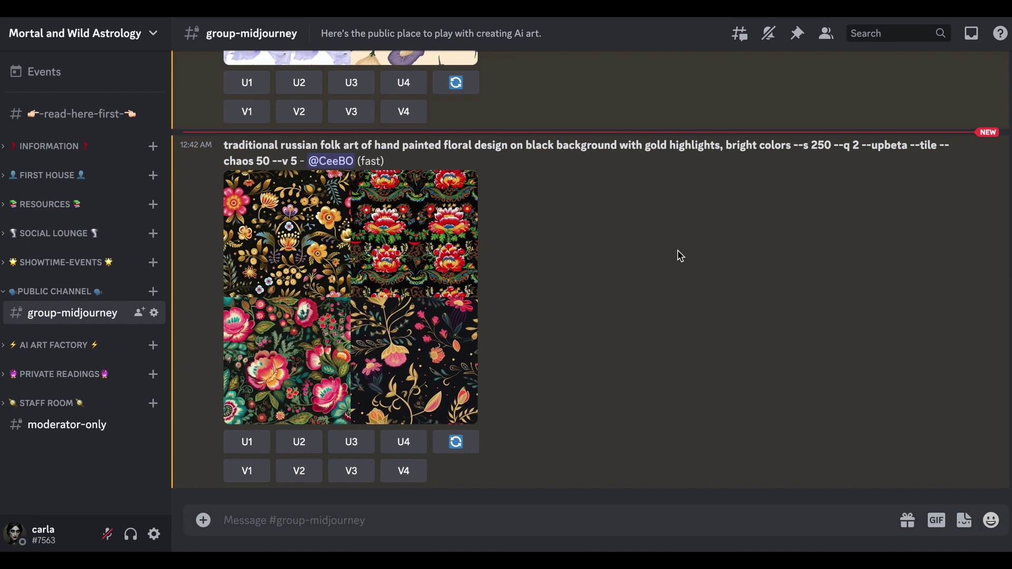
- Preview the finished folk-art grid and upscale its third pattern (U3)
{"action": "left_click", "coordinate": [376, 379]}
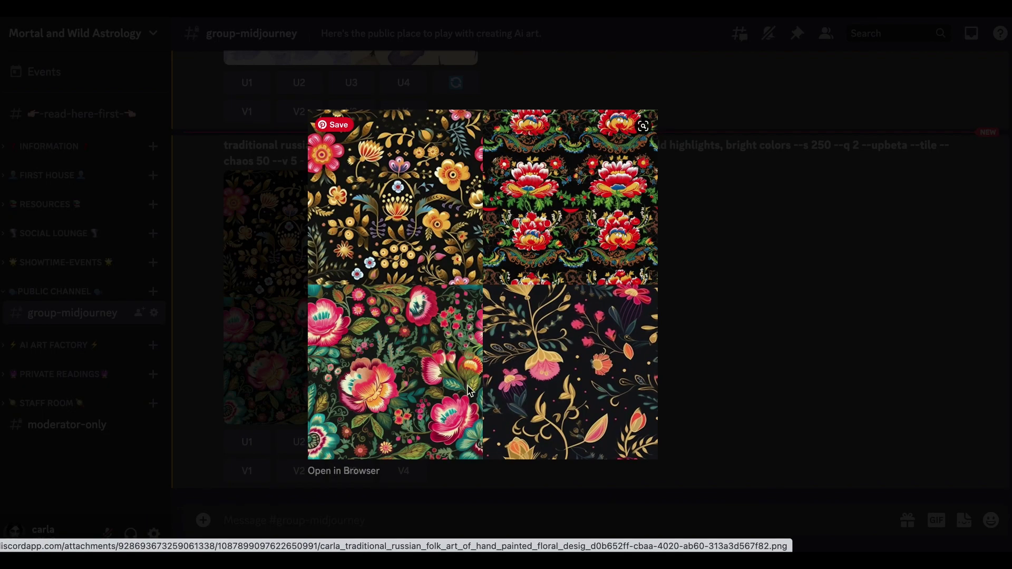
{"action": "key", "text": "Escape"}
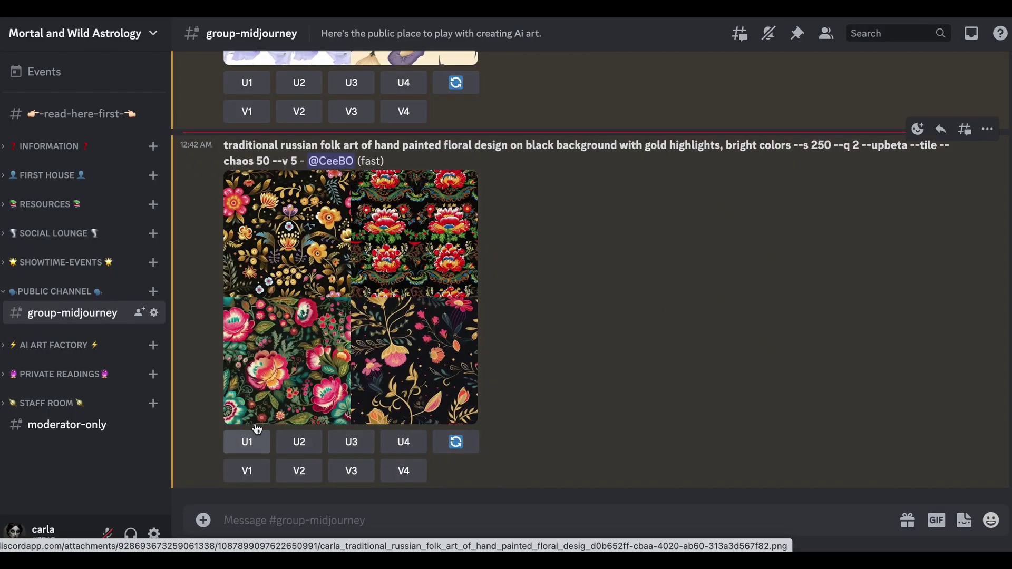
{"action": "left_click", "coordinate": [353, 444]}
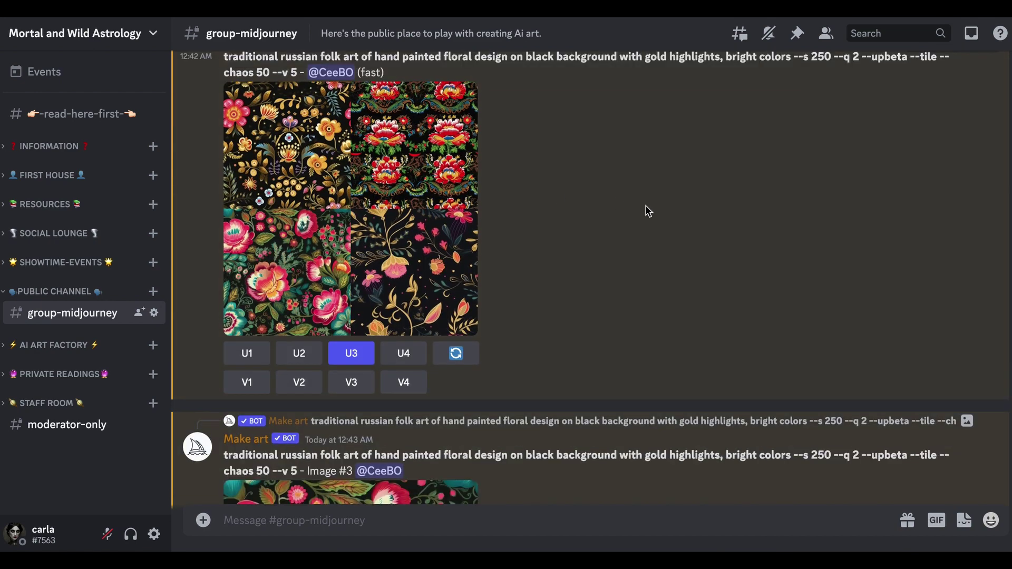
{"action": "scroll", "coordinate": [648, 211], "scroll_direction": "down", "scroll_amount": 3}
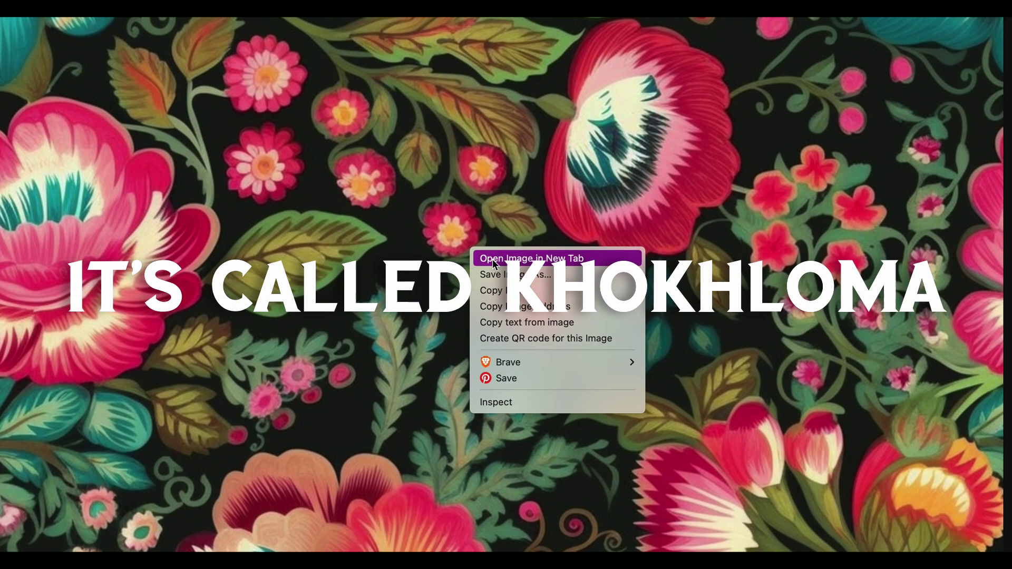
- Save the upscaled folk-art image as russian_folk.png in JUNK JOURNAL PAPERS
{"action": "left_click", "coordinate": [504, 273]}
{"action": "left_click_drag", "start_coordinate": [526, 98], "coordinate": [586, 96]}
{"action": "type", "text": "russian_folk"}
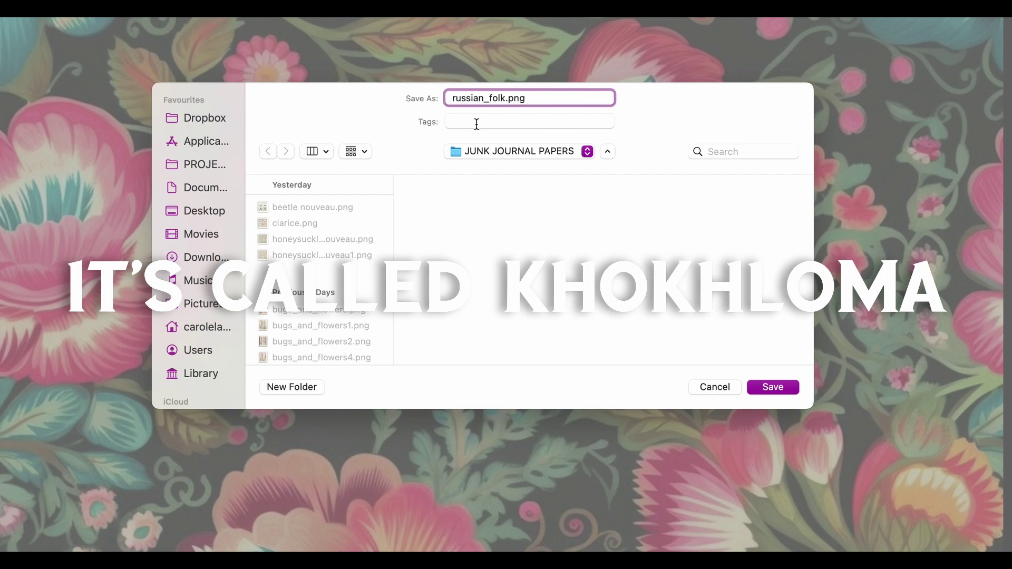
{"action": "key", "text": "Return"}
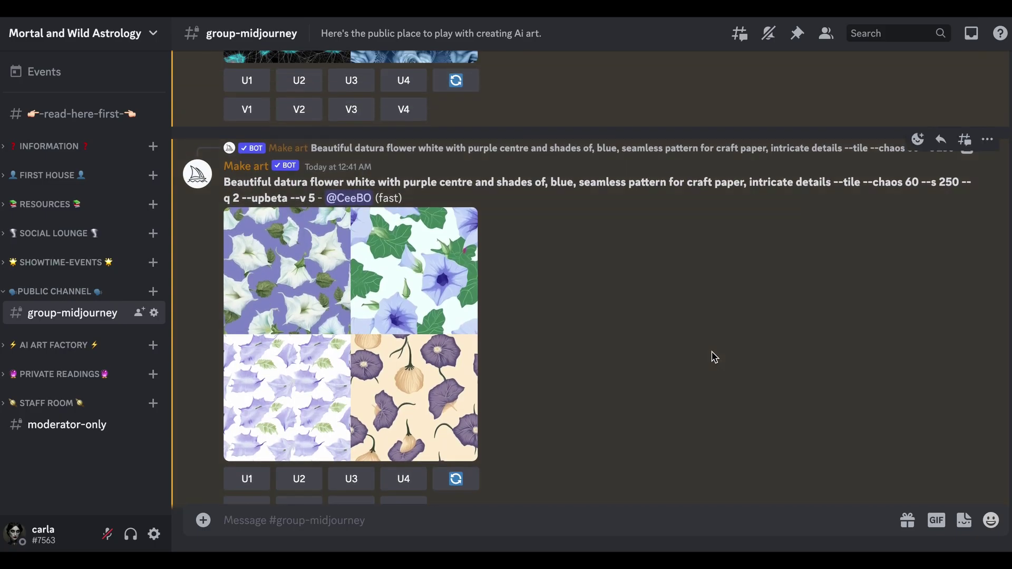
- Reroll the powder blue roses prompt for a fresh grid
{"action": "scroll", "coordinate": [712, 351], "scroll_direction": "up", "scroll_amount": 1}
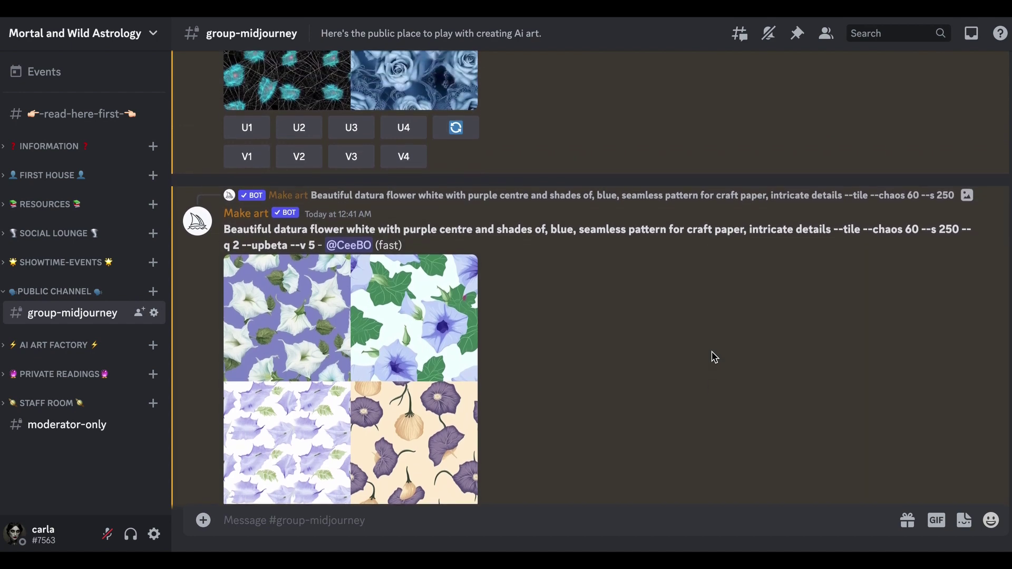
{"action": "scroll", "coordinate": [711, 351], "scroll_direction": "up", "scroll_amount": 6}
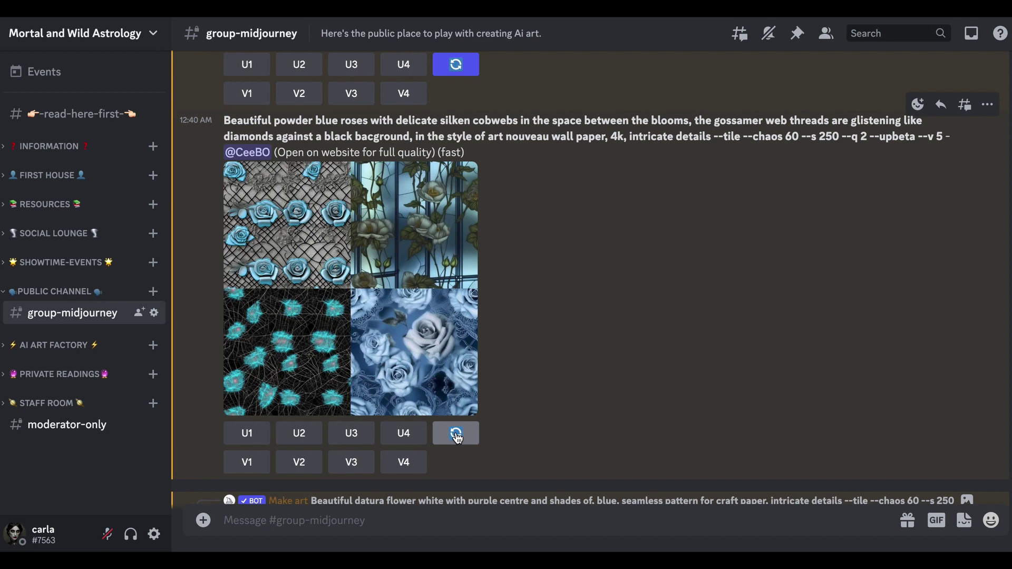
{"action": "left_click", "coordinate": [457, 434]}
- Copy the peonies toile de jouie tile prompt and submit it to Midjourney
{"action": "scroll", "coordinate": [630, 320], "scroll_direction": "up", "scroll_amount": 10}
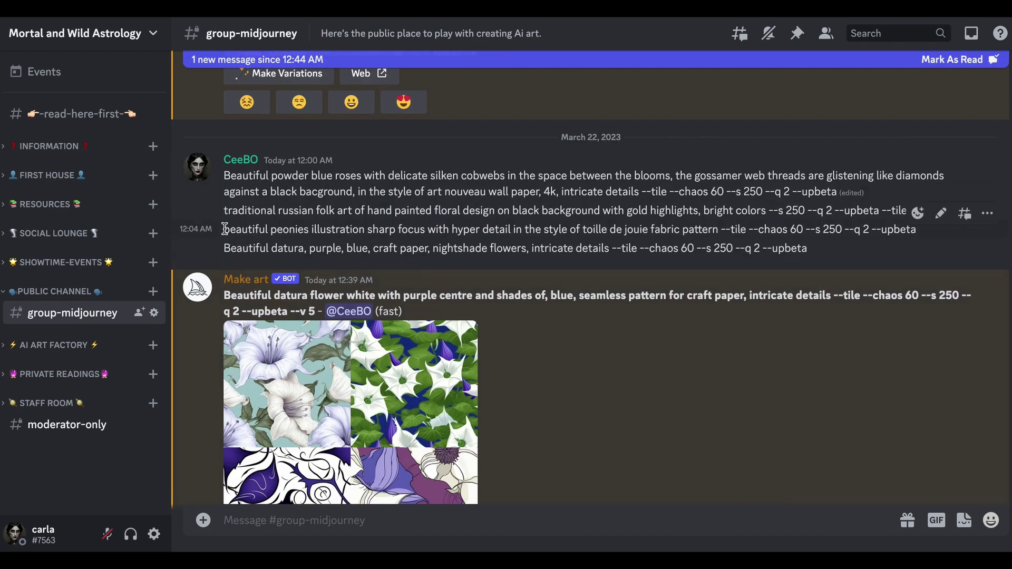
{"action": "left_click_drag", "start_coordinate": [226, 229], "coordinate": [914, 234]}
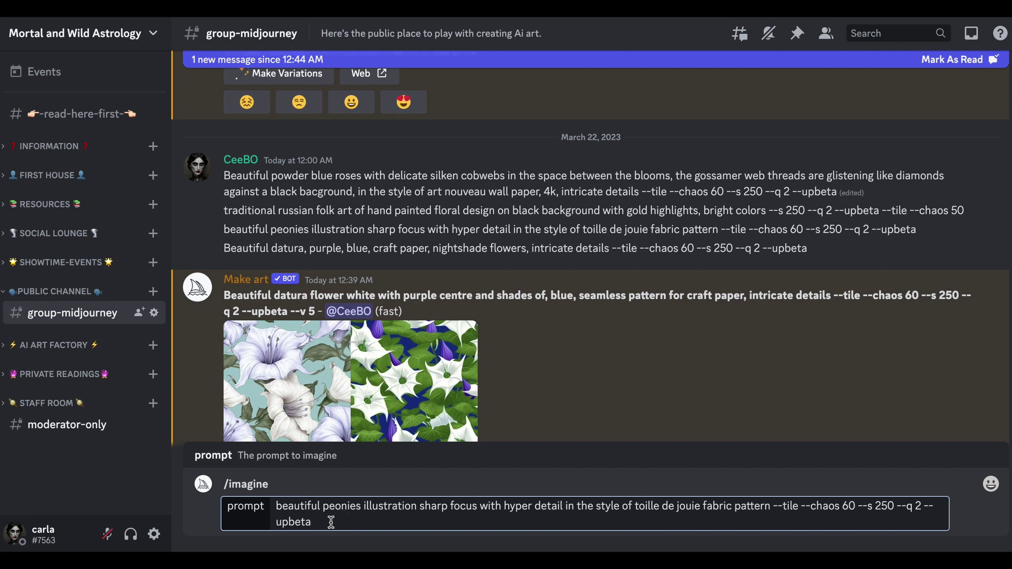
{"action": "key", "text": "Return"}
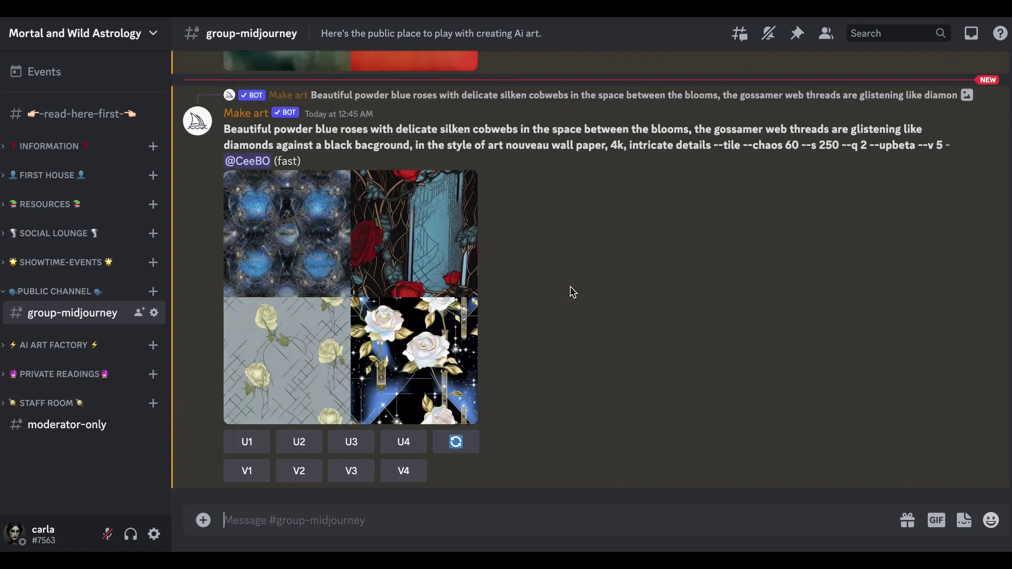
- Enlarge the newly rendered powder blue roses grid to inspect it
{"action": "scroll", "coordinate": [573, 293], "scroll_direction": "up", "scroll_amount": 8}
{"action": "scroll", "coordinate": [569, 290], "scroll_direction": "down", "scroll_amount": 9}
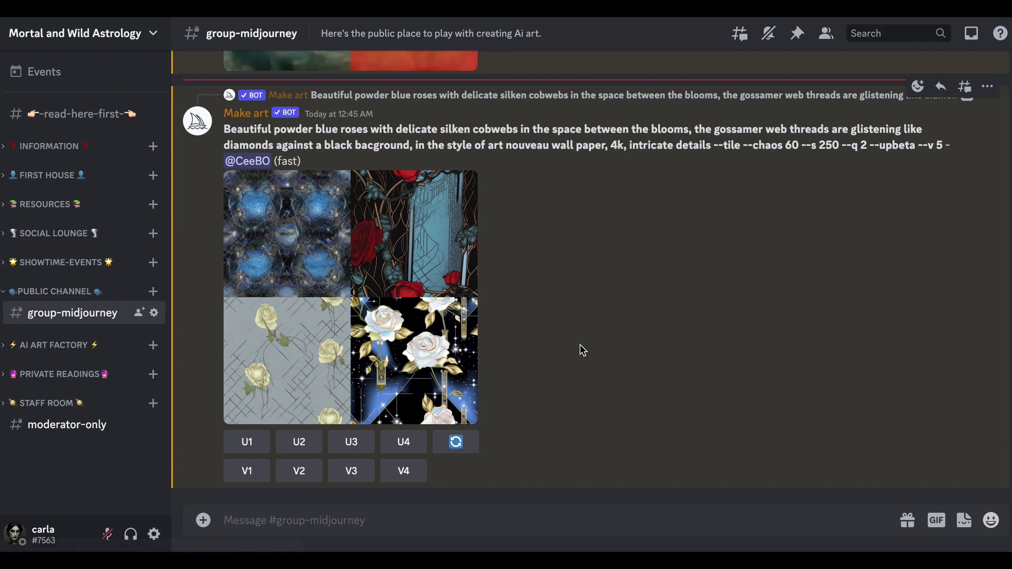
{"action": "left_click", "coordinate": [409, 303]}
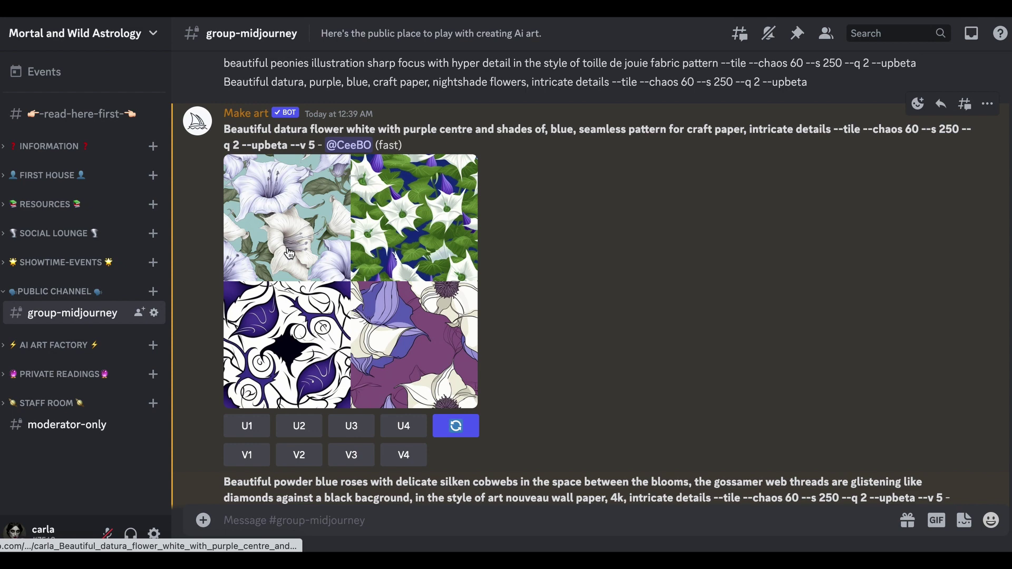
- Upscale the first datura pattern (U1) and the second peonies pattern (U2)
{"action": "left_click", "coordinate": [247, 425]}
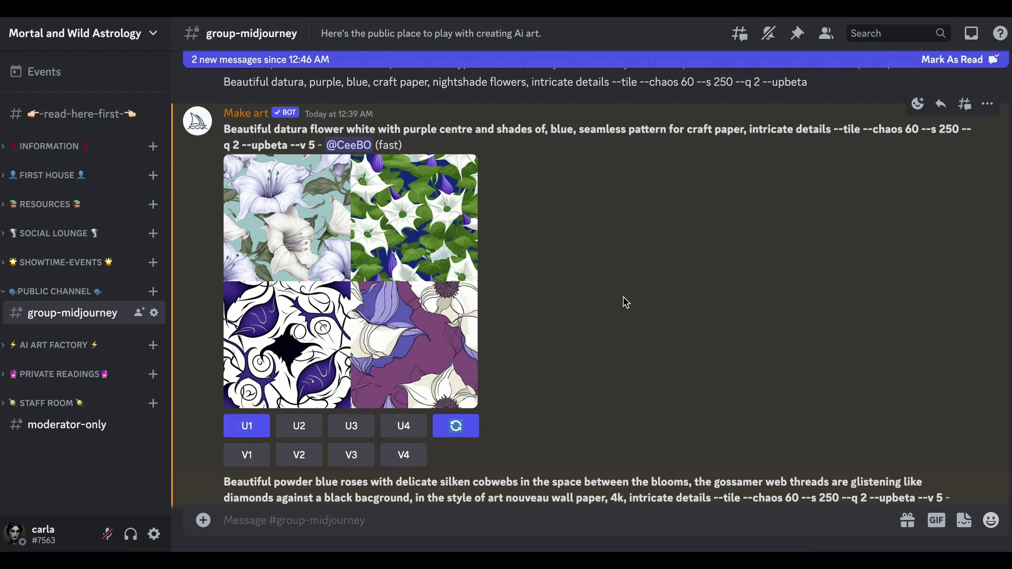
{"action": "scroll", "coordinate": [337, 208], "scroll_direction": "down", "scroll_amount": 8}
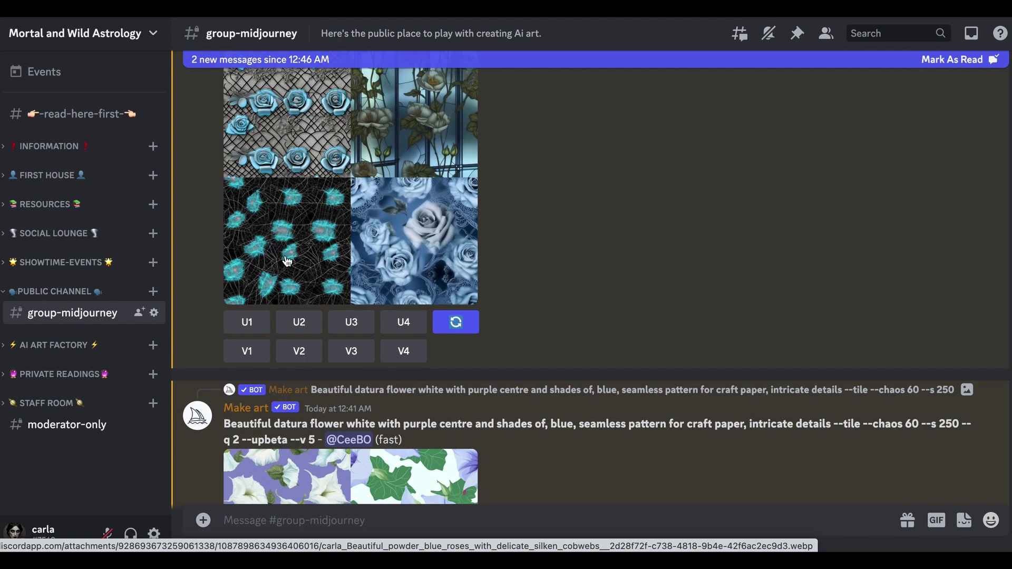
{"action": "scroll", "coordinate": [519, 245], "scroll_direction": "down", "scroll_amount": 15}
{"action": "scroll", "coordinate": [519, 245], "scroll_direction": "down", "scroll_amount": 5}
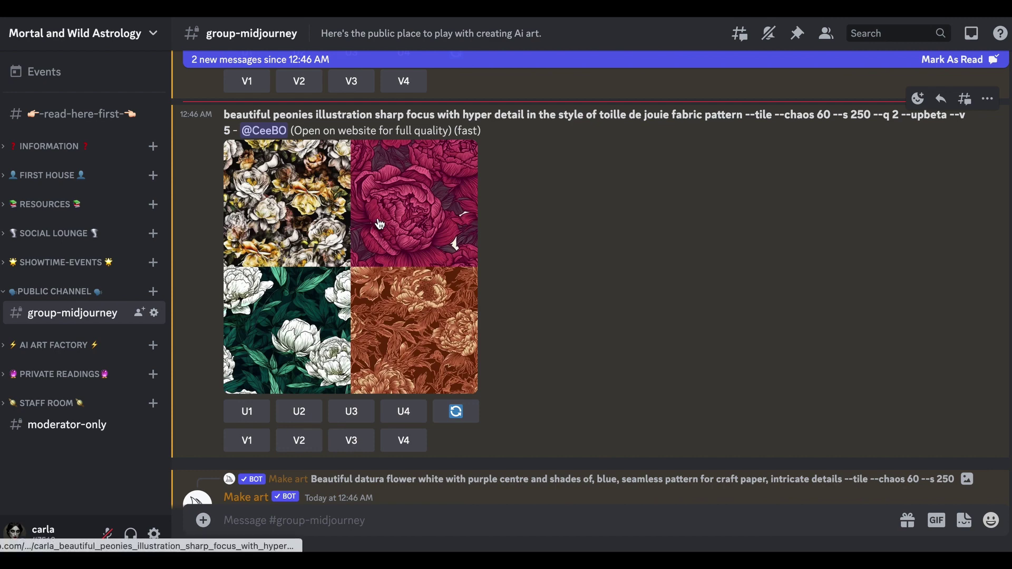
{"action": "left_click", "coordinate": [358, 275]}
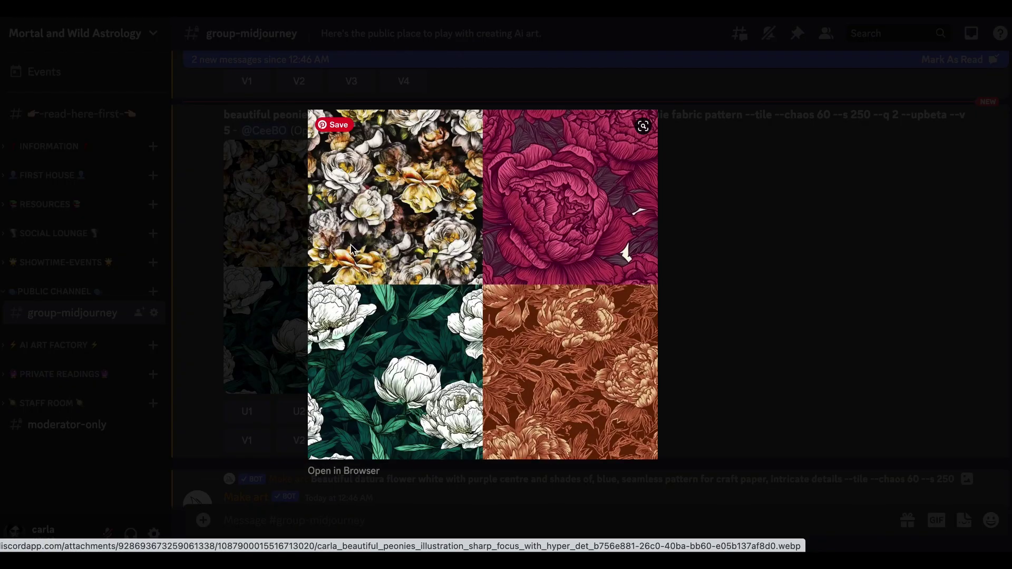
{"action": "key", "text": "Escape"}
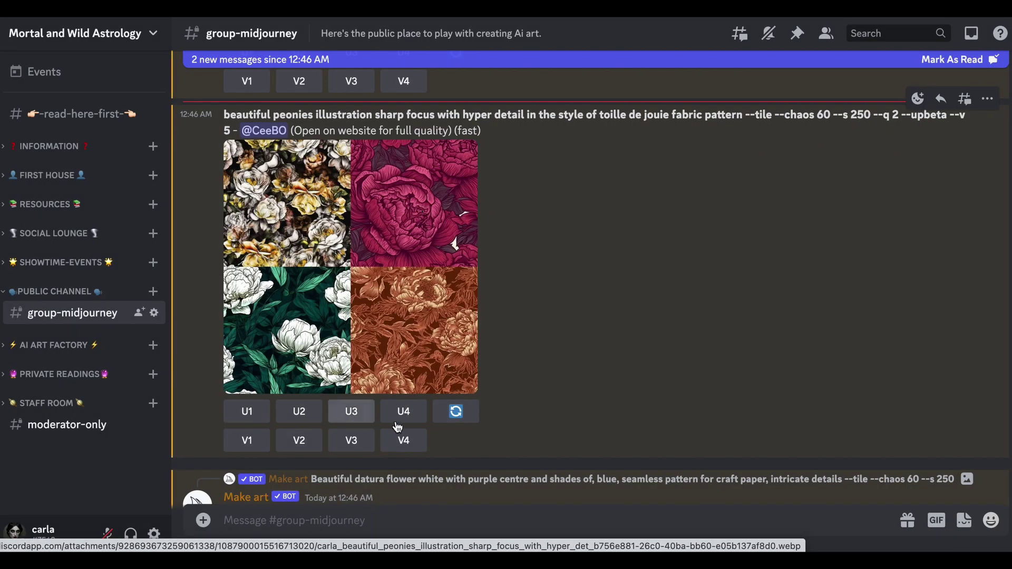
{"action": "left_click", "coordinate": [300, 412]}
- Open the upscaled peony tile full size and save it as a PNG
{"action": "left_click", "coordinate": [318, 358]}
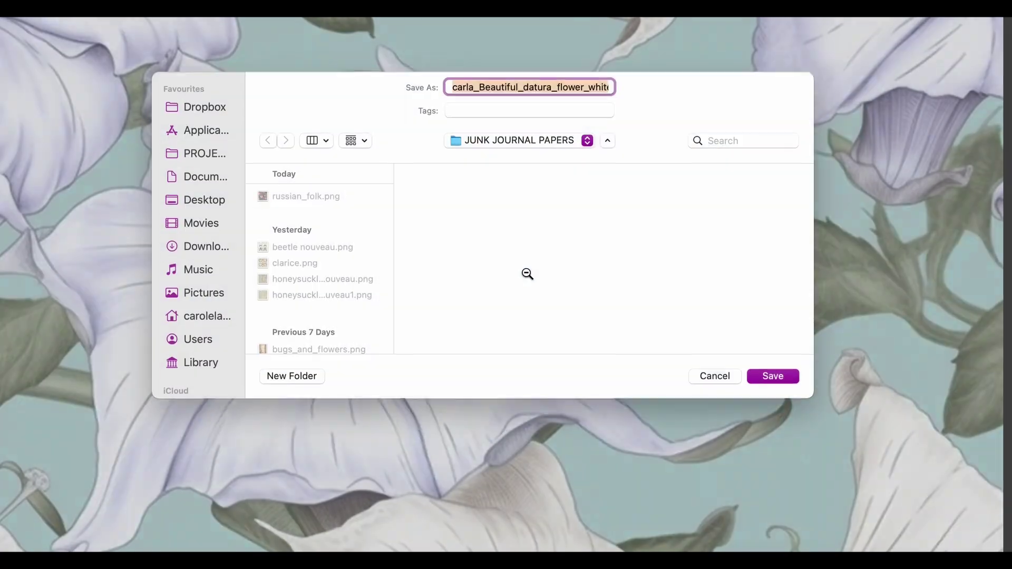
{"action": "key", "text": "Return"}
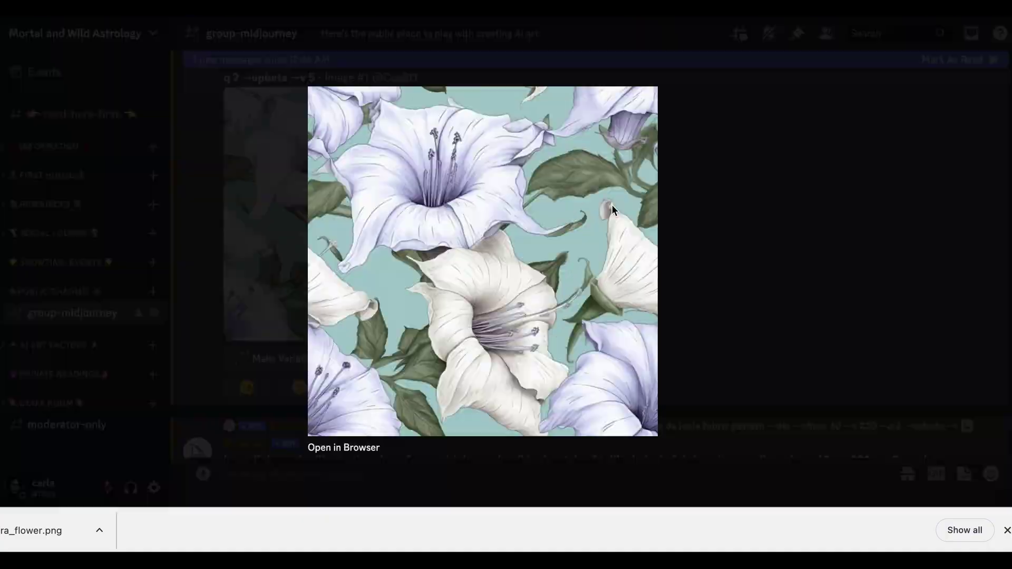
{"action": "key", "text": "Escape"}
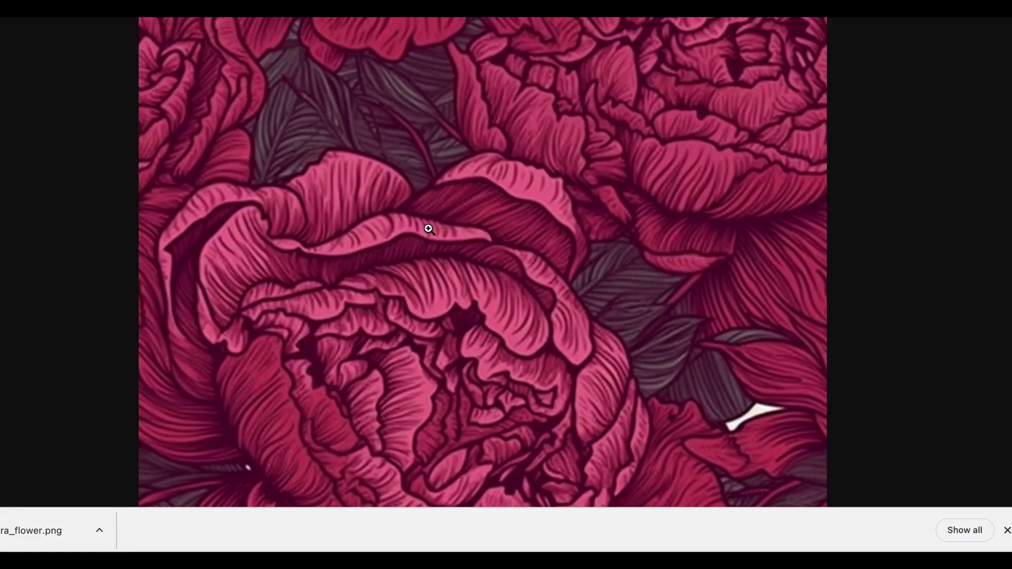
{"action": "left_click", "coordinate": [428, 227]}
{"action": "right_click", "coordinate": [428, 229]}
{"action": "left_click", "coordinate": [477, 251]}
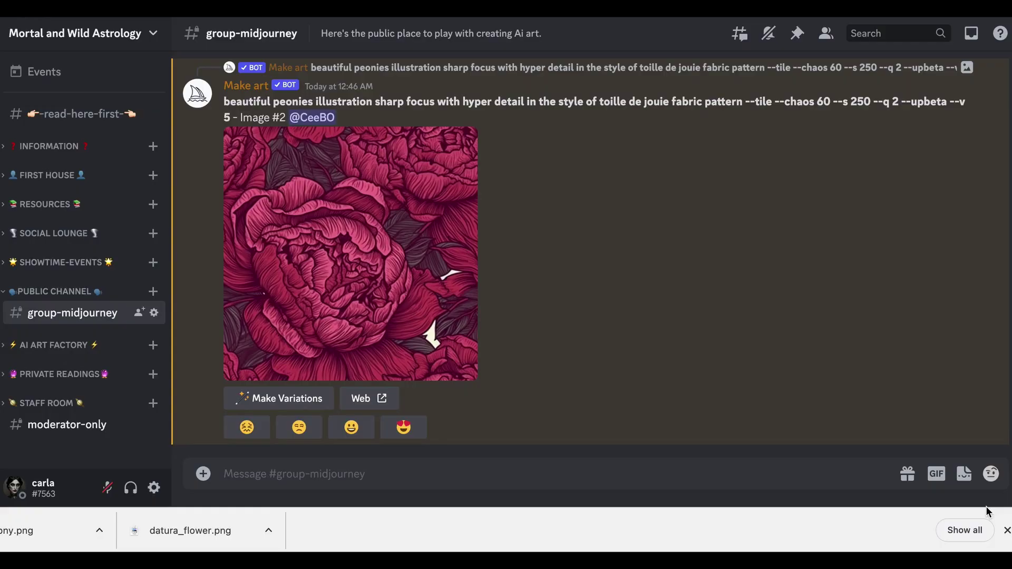
{"action": "left_click", "coordinate": [1006, 533]}
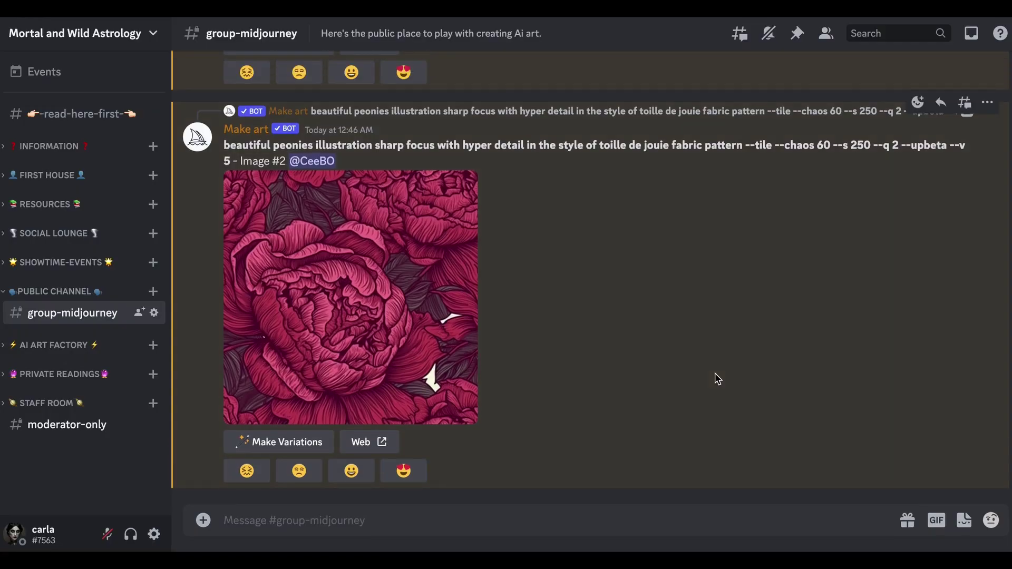
{"action": "scroll", "coordinate": [715, 373], "scroll_direction": "up", "scroll_amount": 2}
{"action": "scroll", "coordinate": [714, 374], "scroll_direction": "down", "scroll_amount": 2}
{"action": "scroll", "coordinate": [720, 331], "scroll_direction": "up", "scroll_amount": 3}
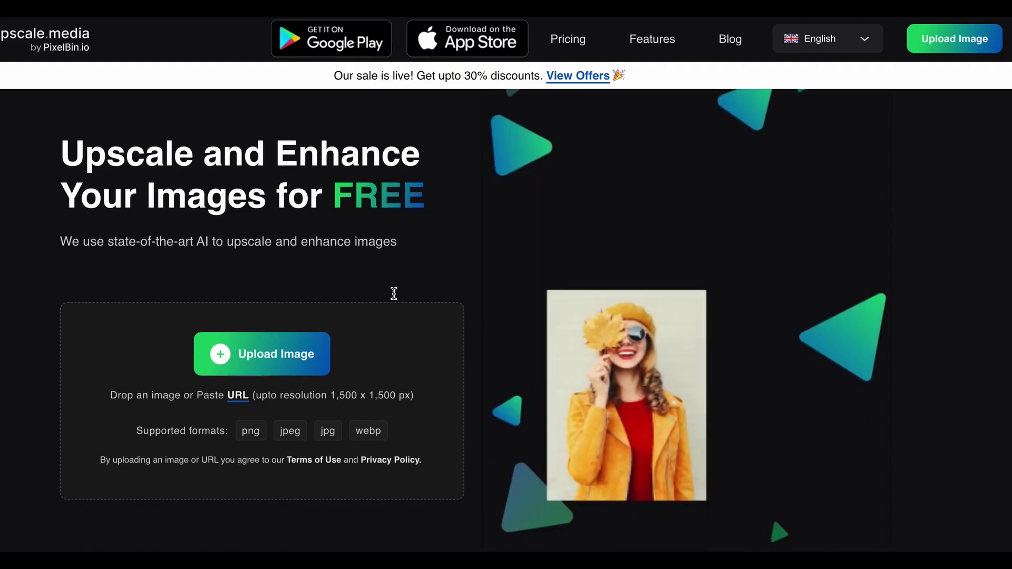
- Upscale the datura tile 2x on upscale.media with Enhance Quality on, saving the JPEG
{"action": "scroll", "coordinate": [393, 291], "scroll_direction": "down", "scroll_amount": 2}
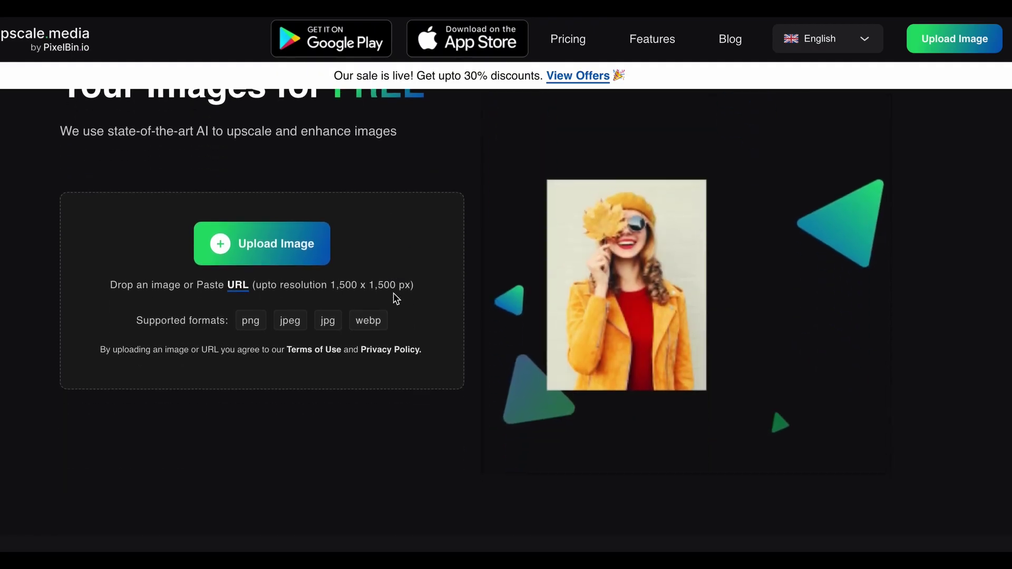
{"action": "left_click", "coordinate": [266, 242]}
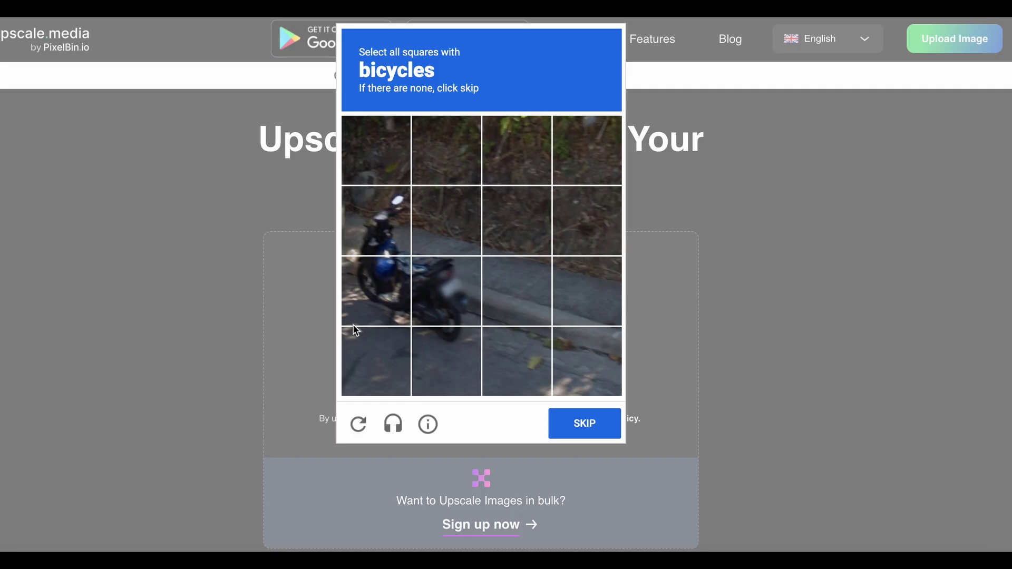
{"action": "left_click", "coordinate": [394, 216]}
{"action": "left_click", "coordinate": [379, 282]}
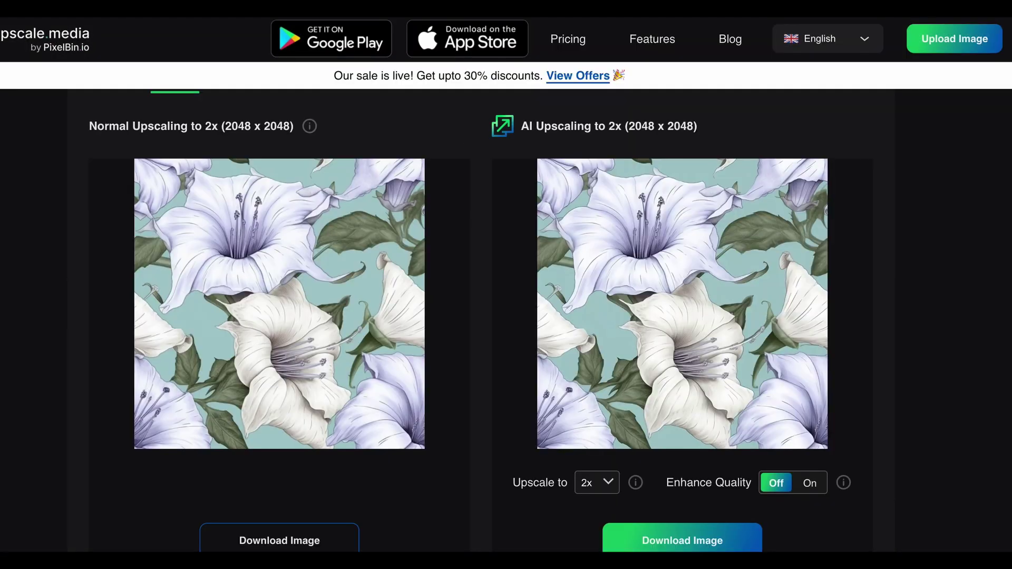
{"action": "left_click", "coordinate": [807, 483]}
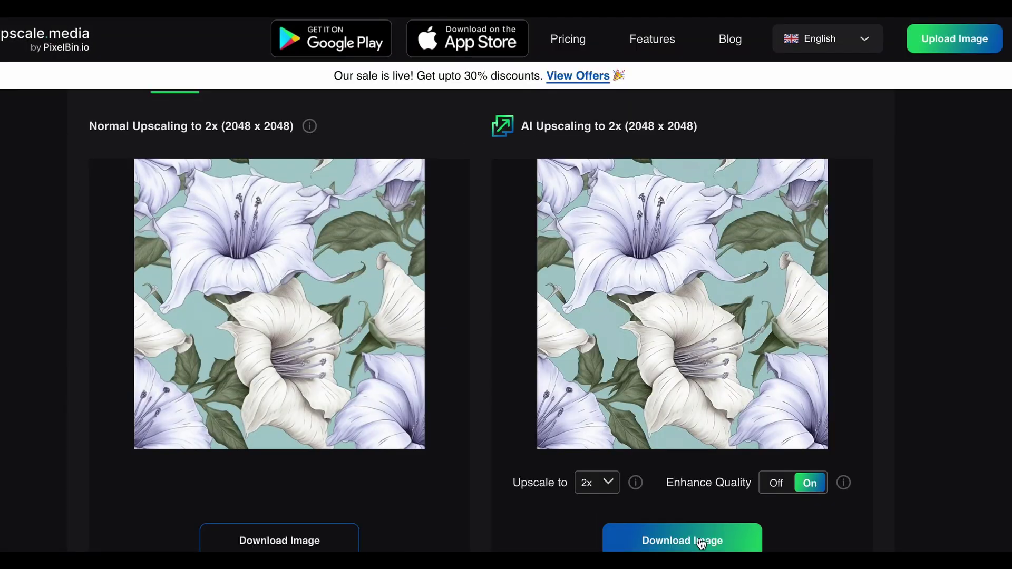
{"action": "left_click", "coordinate": [705, 540]}
{"action": "left_click", "coordinate": [771, 388]}
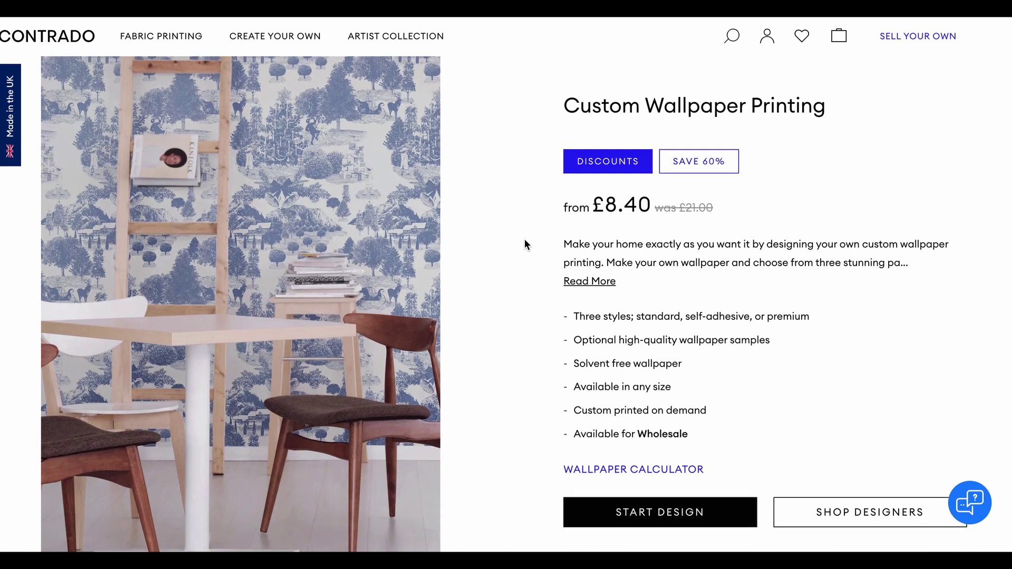
- Start a new Repeat Pattern Wallpaper design
{"action": "scroll", "coordinate": [524, 238], "scroll_direction": "down", "scroll_amount": 1}
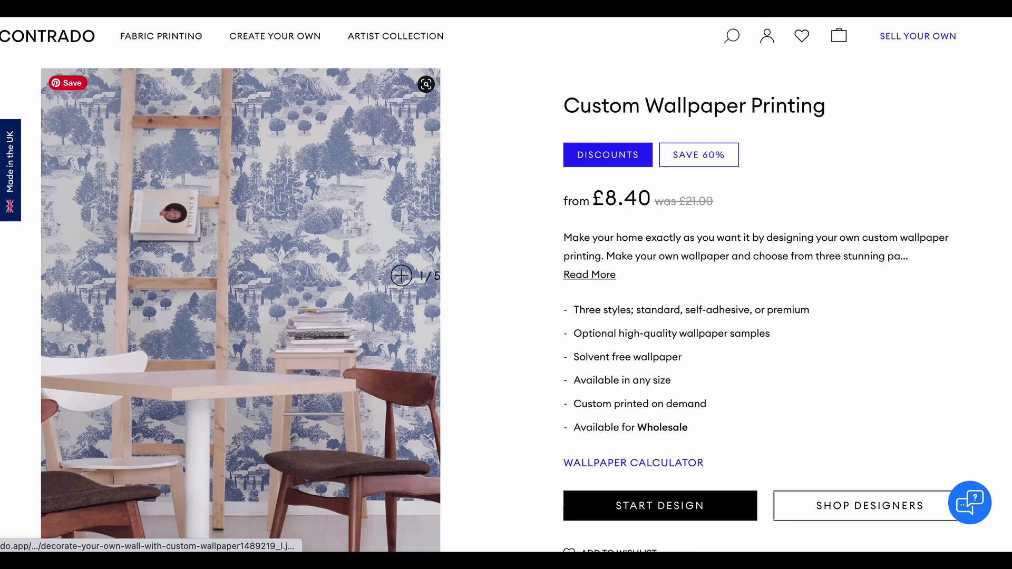
{"action": "scroll", "coordinate": [623, 457], "scroll_direction": "down", "scroll_amount": 3}
{"action": "left_click", "coordinate": [662, 324]}
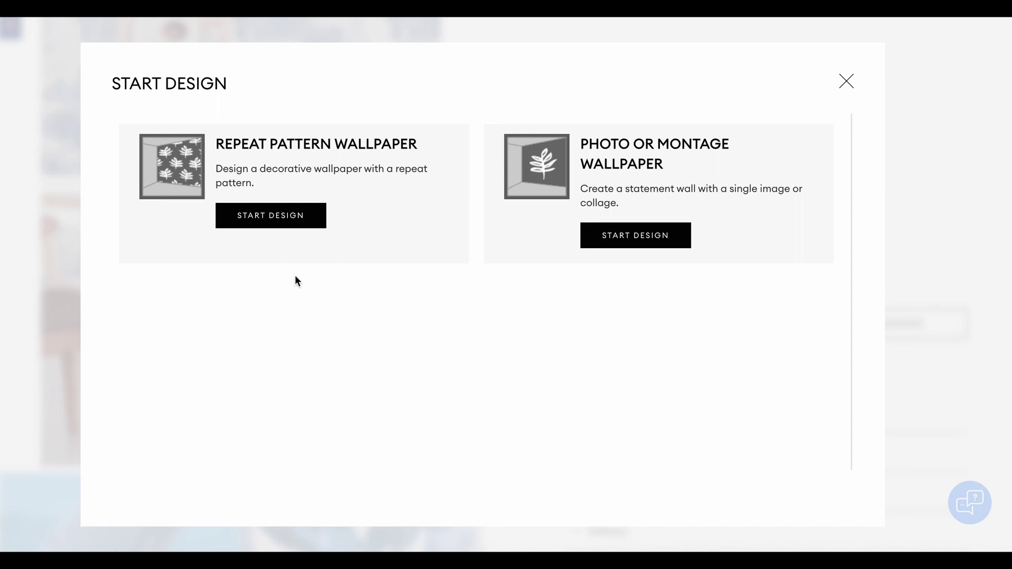
{"action": "left_click", "coordinate": [272, 217]}
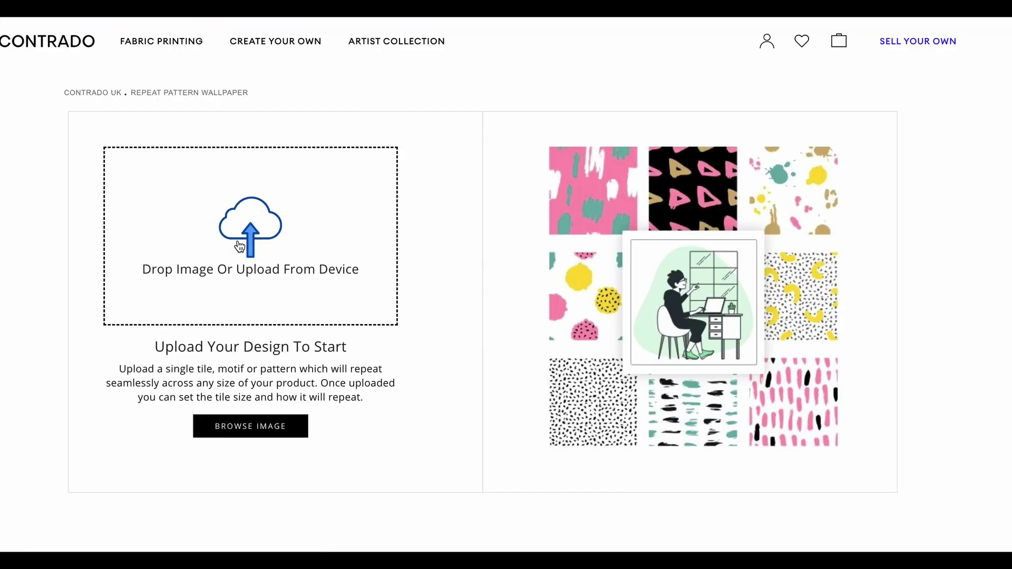
- Upload the upscaled peony-transformed jpeg as the wallpaper tile
{"action": "left_click", "coordinate": [239, 246]}
{"action": "left_click", "coordinate": [267, 192]}
{"action": "left_click", "coordinate": [830, 387]}
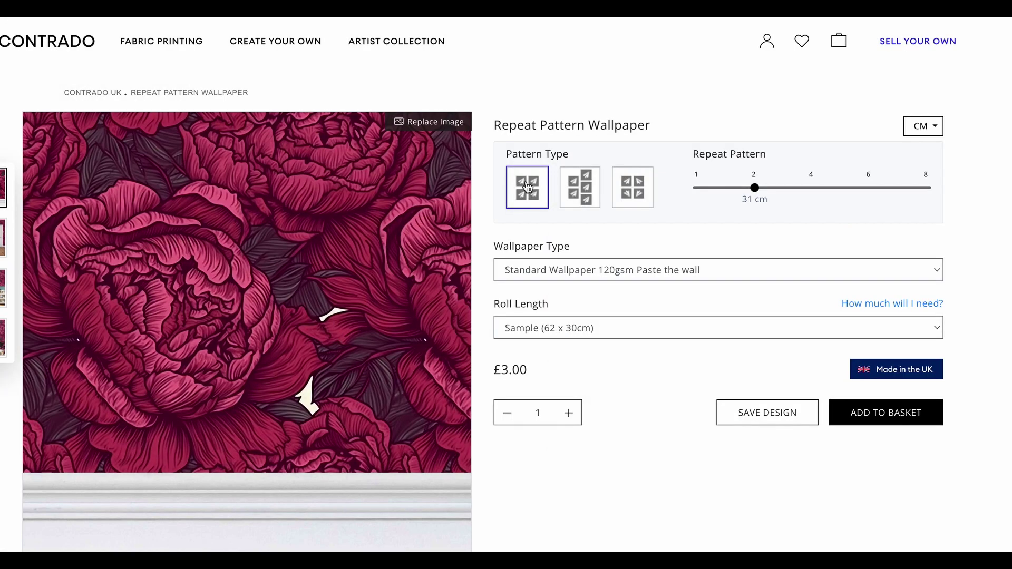
- Try 10.33 cm and 15.5 cm peony repeats, then return to 31 cm tiles
{"action": "scroll", "coordinate": [699, 291], "scroll_direction": "down", "scroll_amount": 1}
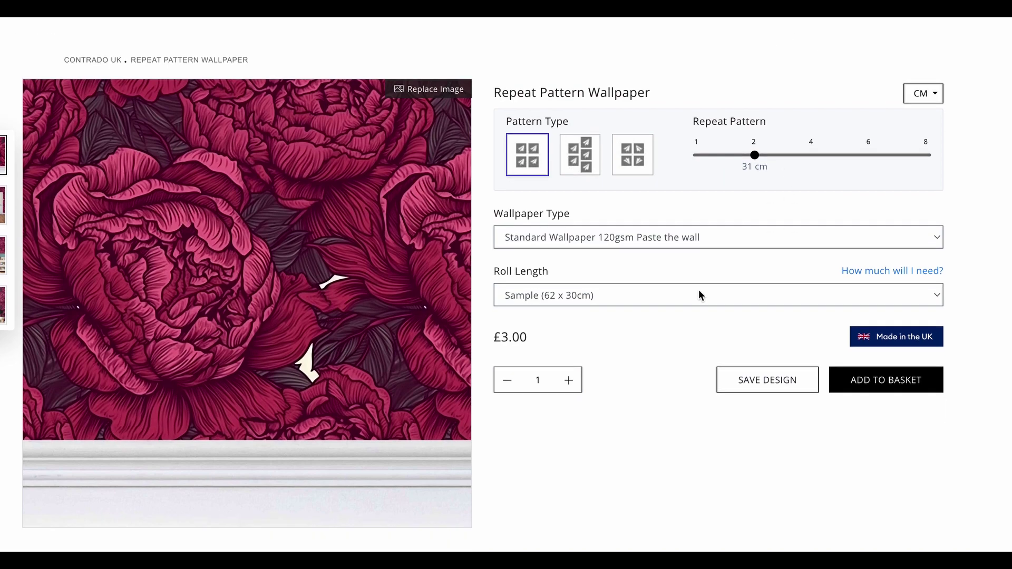
{"action": "left_click", "coordinate": [850, 155]}
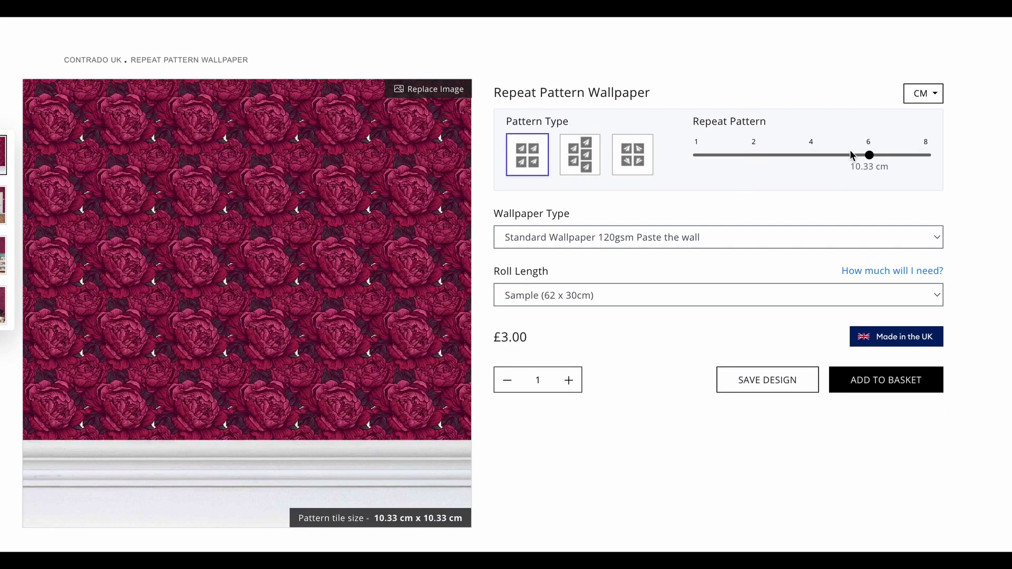
{"action": "left_click", "coordinate": [826, 155]}
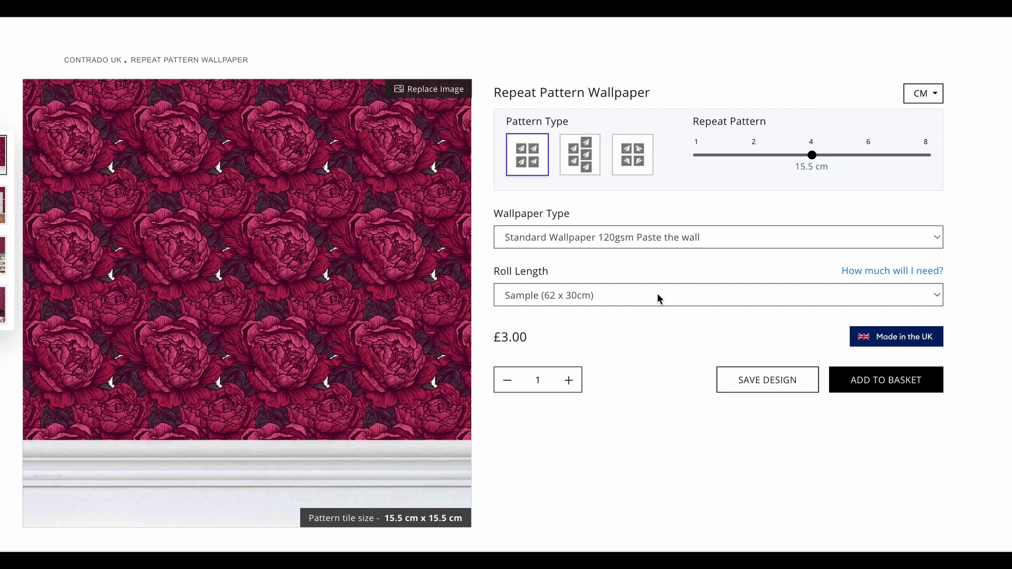
{"action": "scroll", "coordinate": [216, 277], "scroll_direction": "up", "scroll_amount": 1}
{"action": "scroll", "coordinate": [214, 277], "scroll_direction": "down", "scroll_amount": 1}
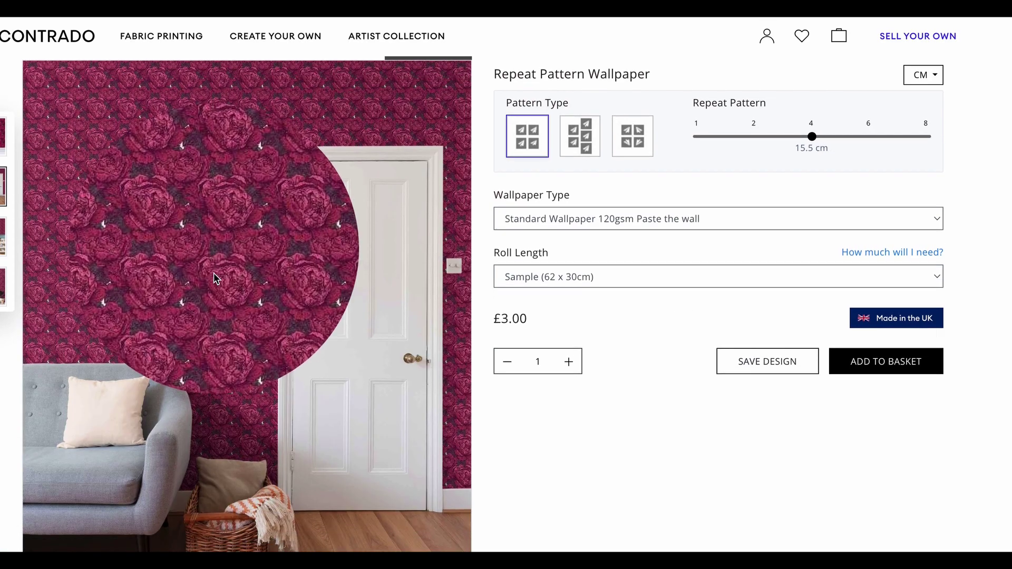
{"action": "left_click", "coordinate": [755, 114]}
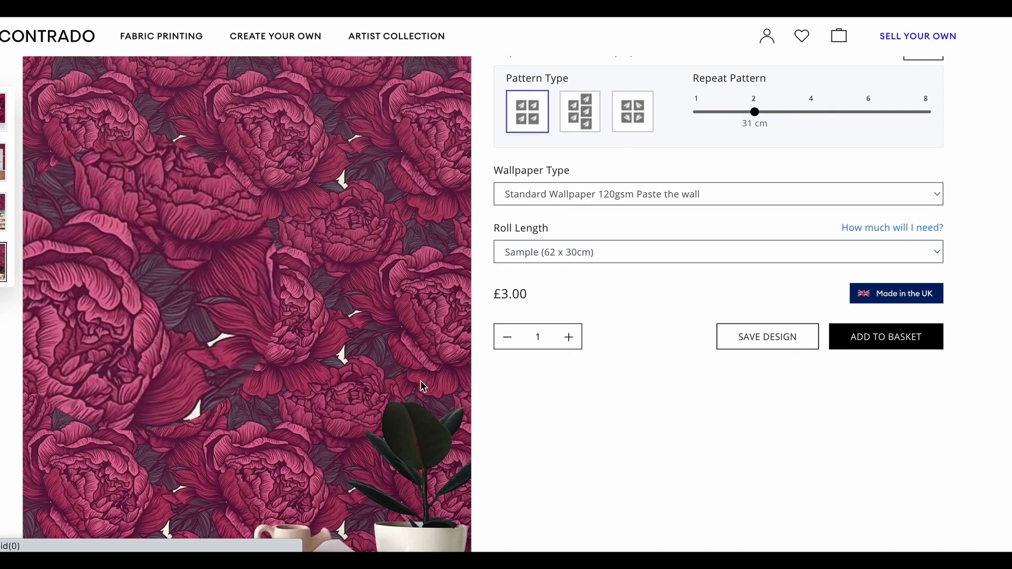
- Save the peony room mockup image as mock peopny.jpeg
{"action": "scroll", "coordinate": [630, 422], "scroll_direction": "down", "scroll_amount": 4}
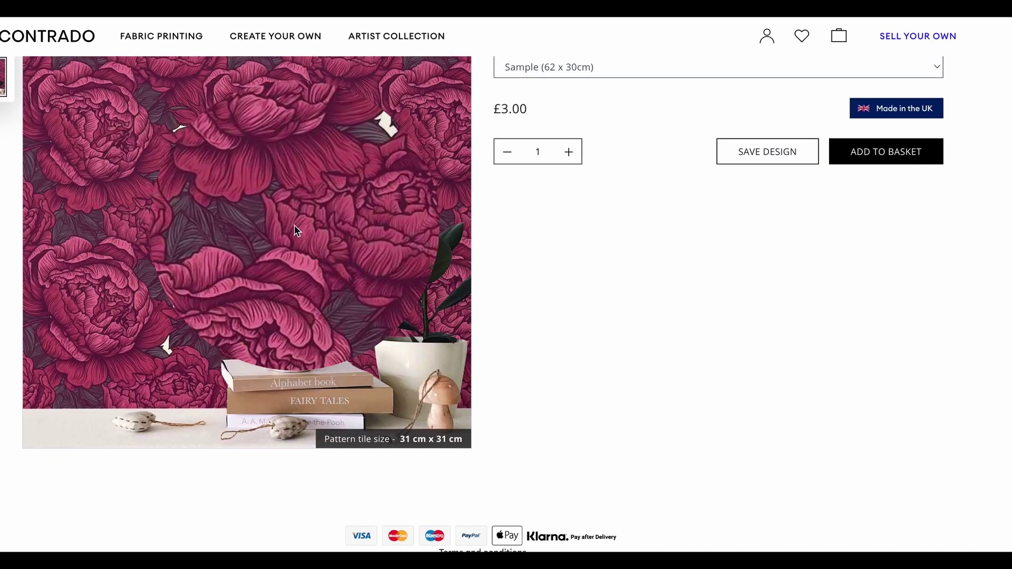
{"action": "right_click", "coordinate": [294, 226]}
{"action": "left_click", "coordinate": [327, 274]}
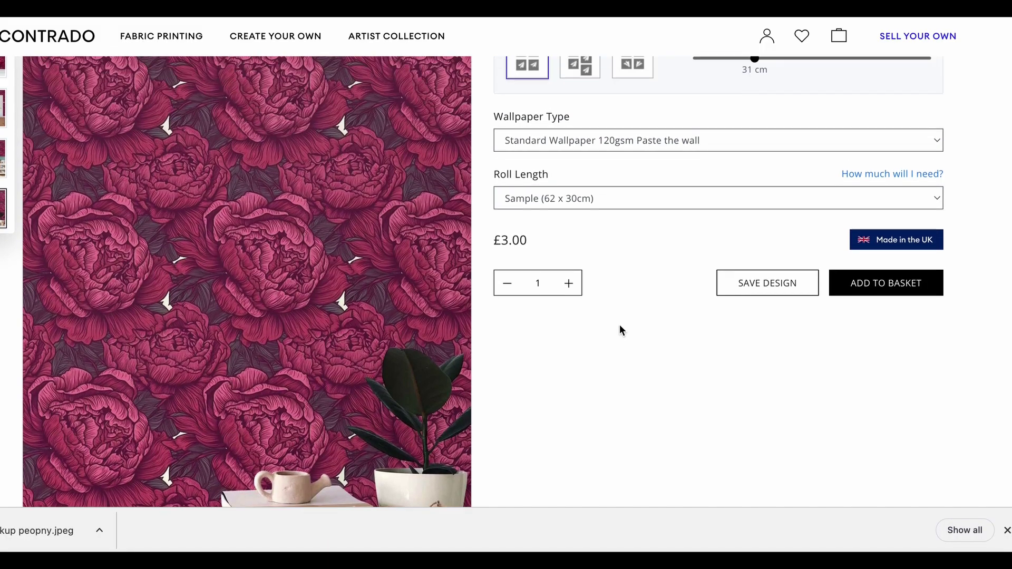
{"action": "scroll", "coordinate": [618, 330], "scroll_direction": "up", "scroll_amount": 2}
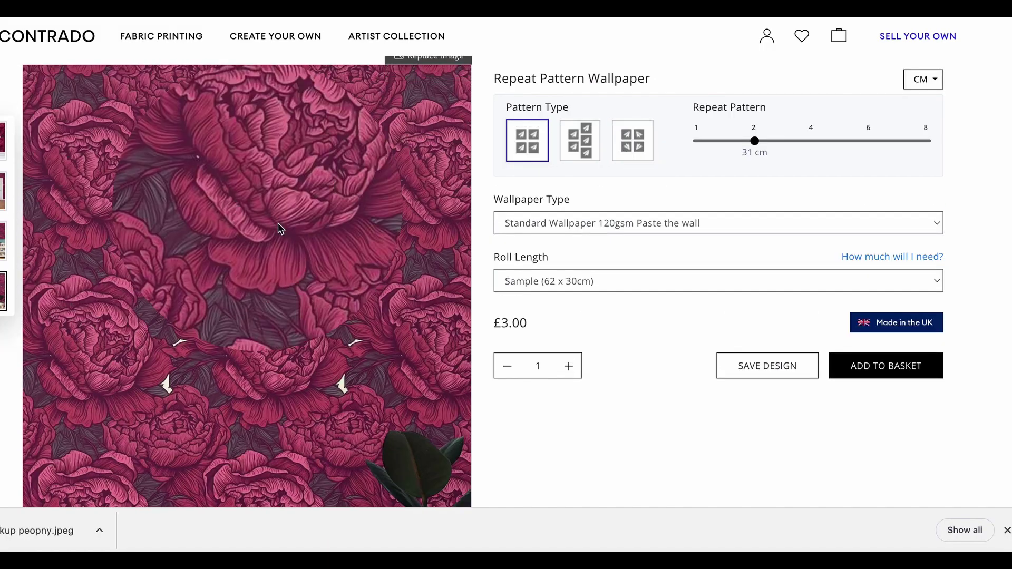
{"action": "scroll", "coordinate": [606, 415], "scroll_direction": "down", "scroll_amount": 2}
{"action": "scroll", "coordinate": [606, 416], "scroll_direction": "up", "scroll_amount": 3}
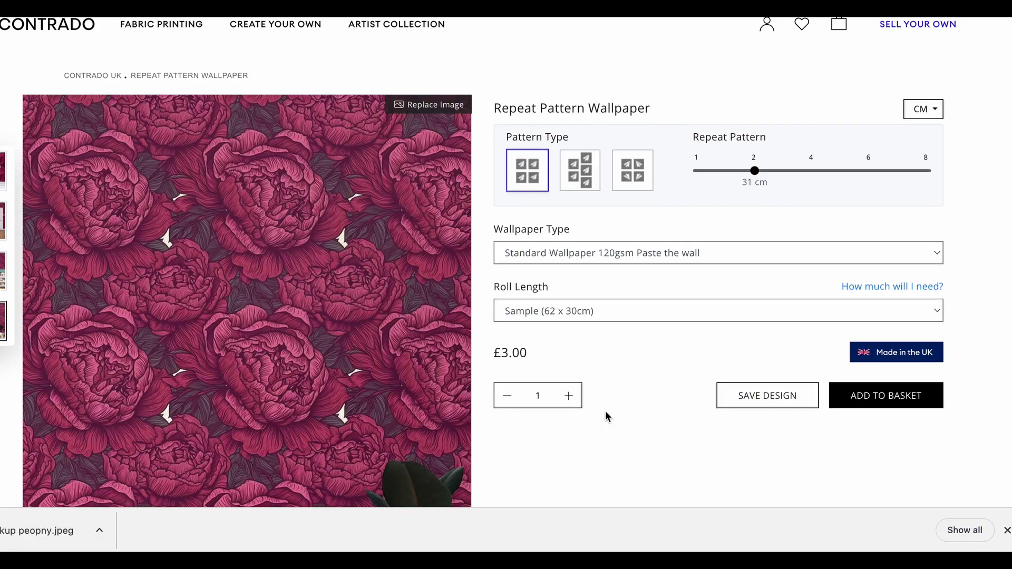
- Replace the wallpaper tile with the upscaled datura flower image
{"action": "left_click", "coordinate": [428, 104]}
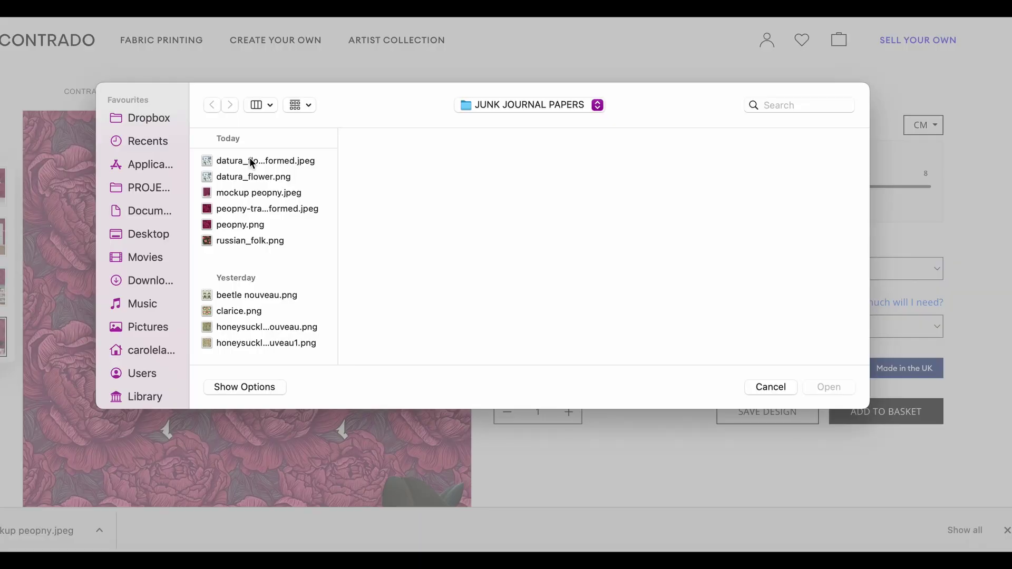
{"action": "left_click", "coordinate": [253, 162]}
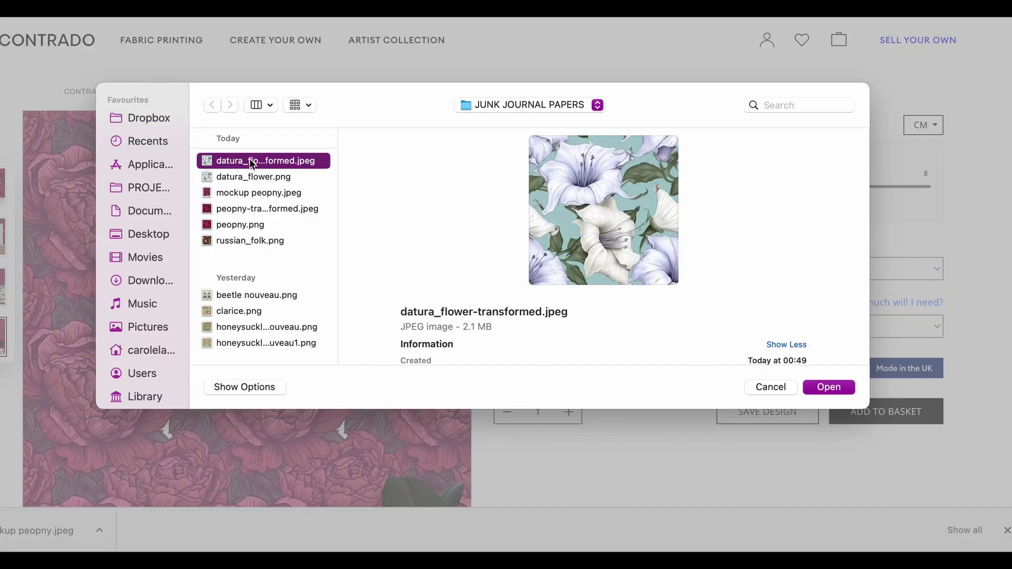
{"action": "left_click", "coordinate": [835, 387]}
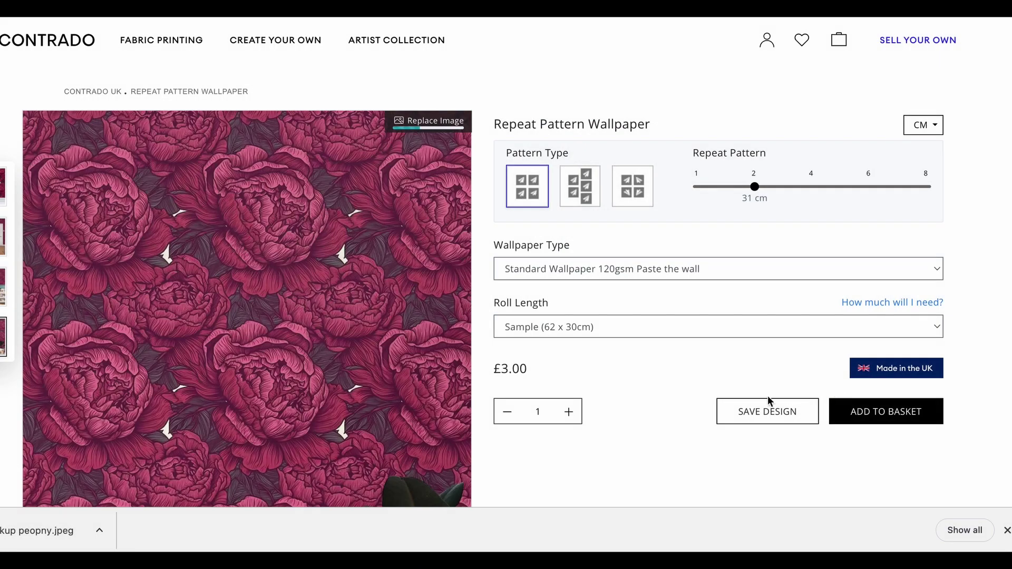
{"action": "scroll", "coordinate": [644, 369], "scroll_direction": "down", "scroll_amount": 2}
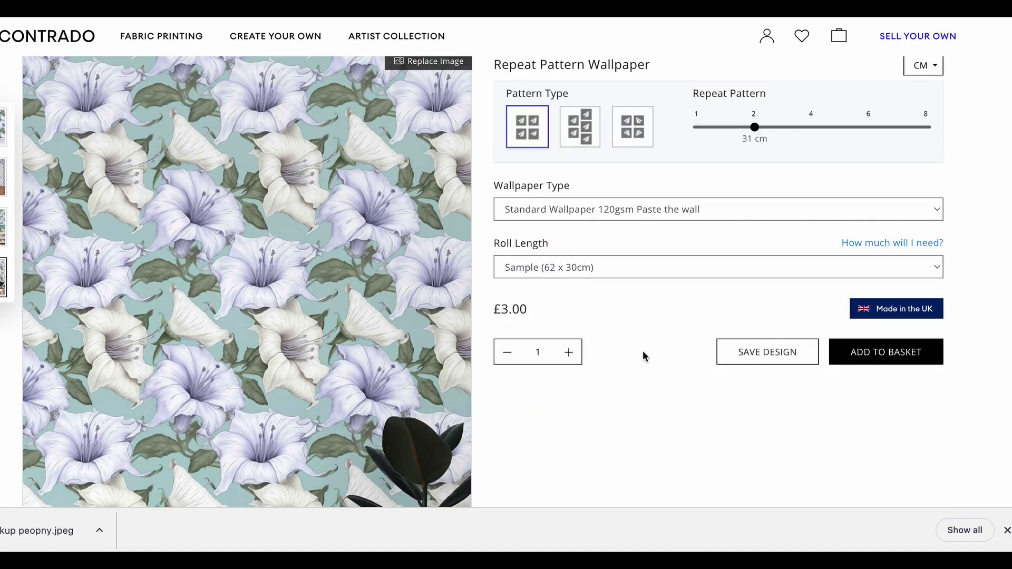
{"action": "scroll", "coordinate": [651, 375], "scroll_direction": "down", "scroll_amount": 1}
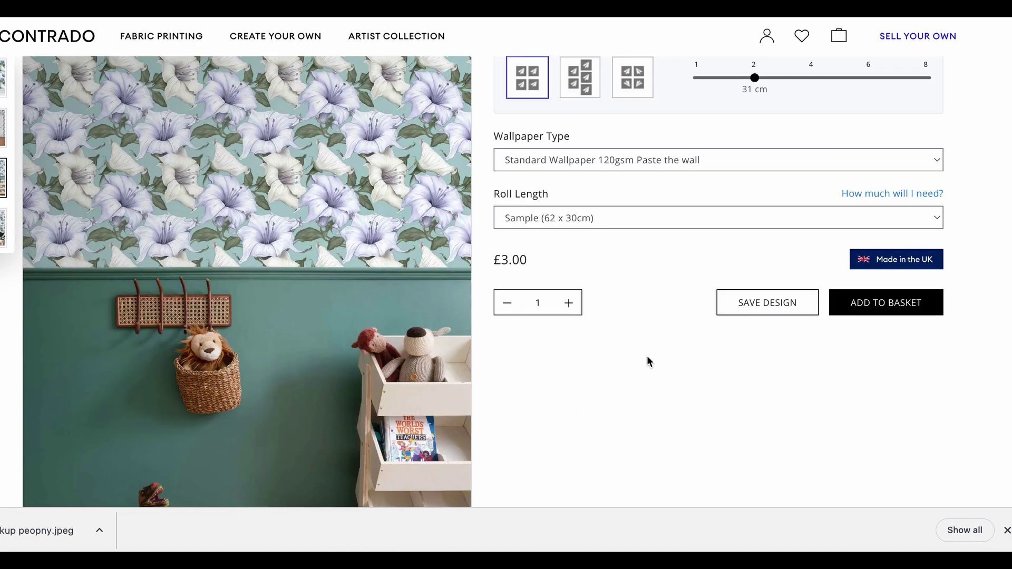
{"action": "scroll", "coordinate": [574, 325], "scroll_direction": "up", "scroll_amount": 1}
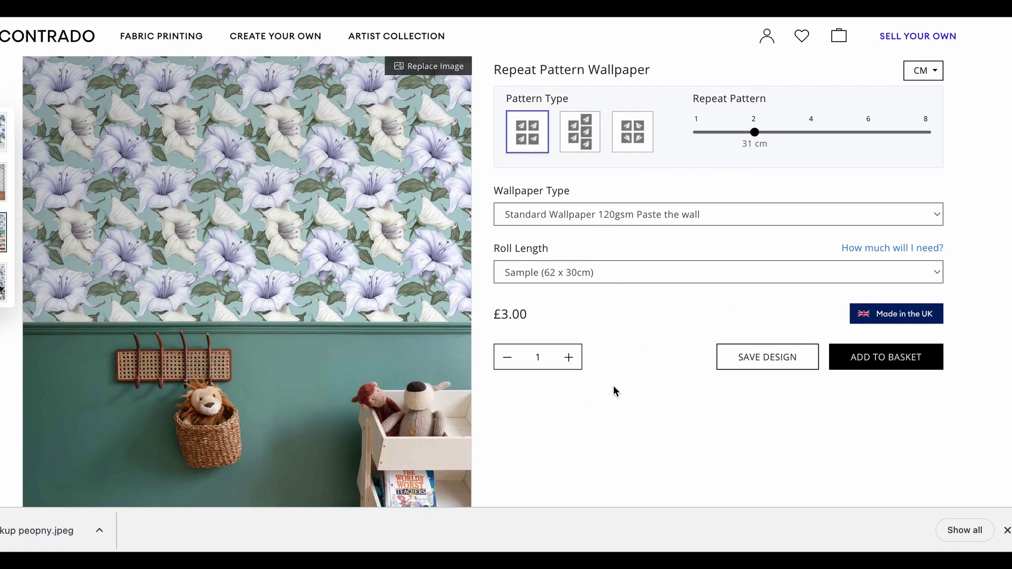
{"action": "scroll", "coordinate": [198, 289], "scroll_direction": "down", "scroll_amount": 3}
{"action": "scroll", "coordinate": [197, 286], "scroll_direction": "up", "scroll_amount": 3}
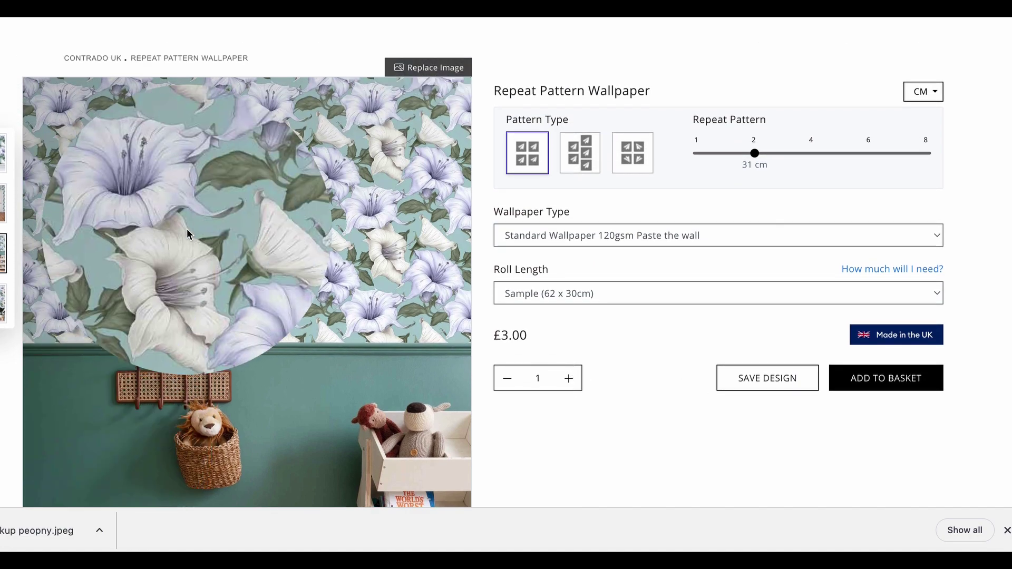
- Save the datura room mockup as mock datura_flower in JUNK JOURNAL PAPERS
{"action": "right_click", "coordinate": [193, 226]}
{"action": "left_click", "coordinate": [248, 255]}
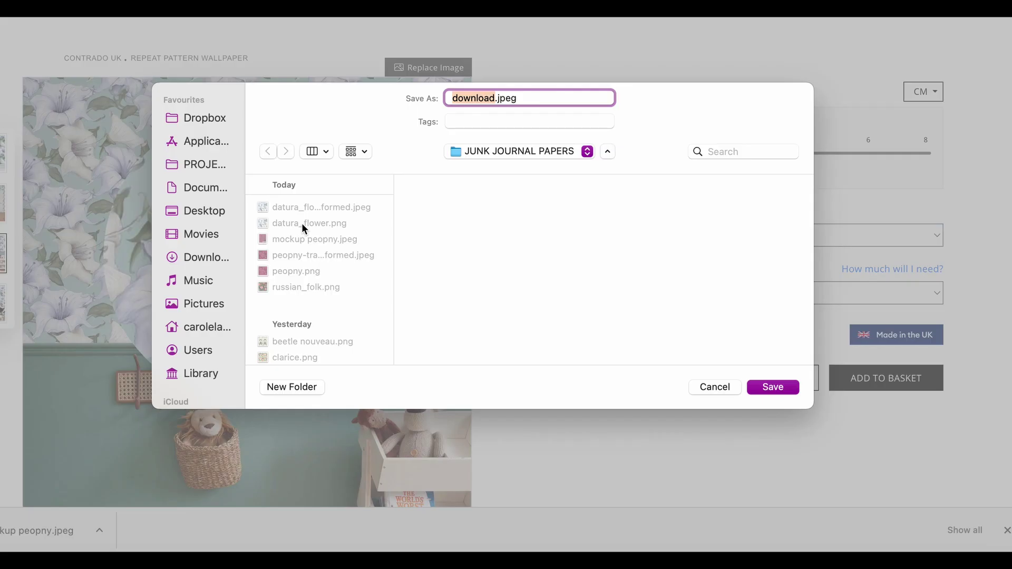
{"action": "left_click", "coordinate": [301, 223]}
{"action": "left_click", "coordinate": [458, 100]}
{"action": "type", "text": "mock datura_flower.png"}
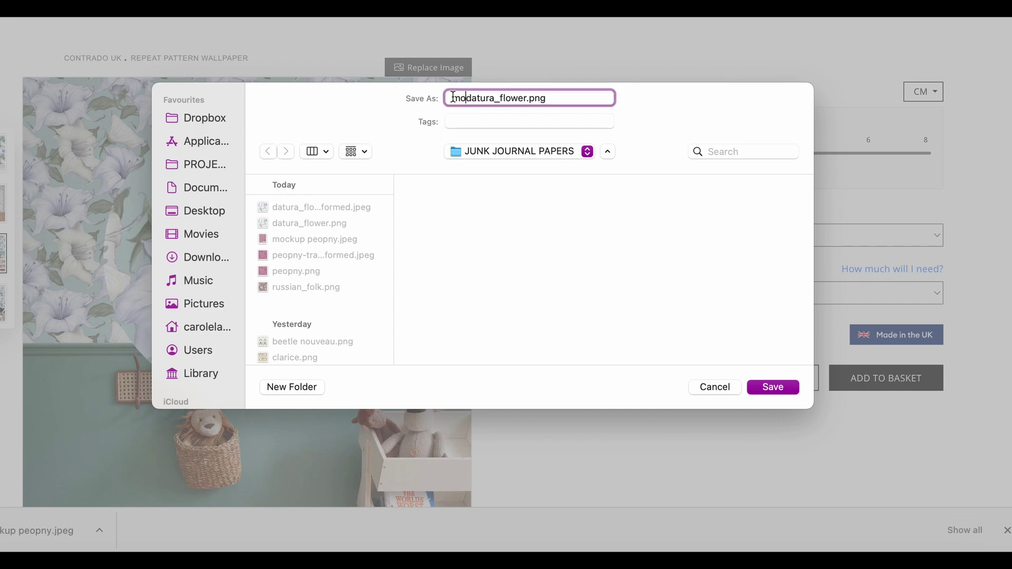
{"action": "key", "text": "Return"}
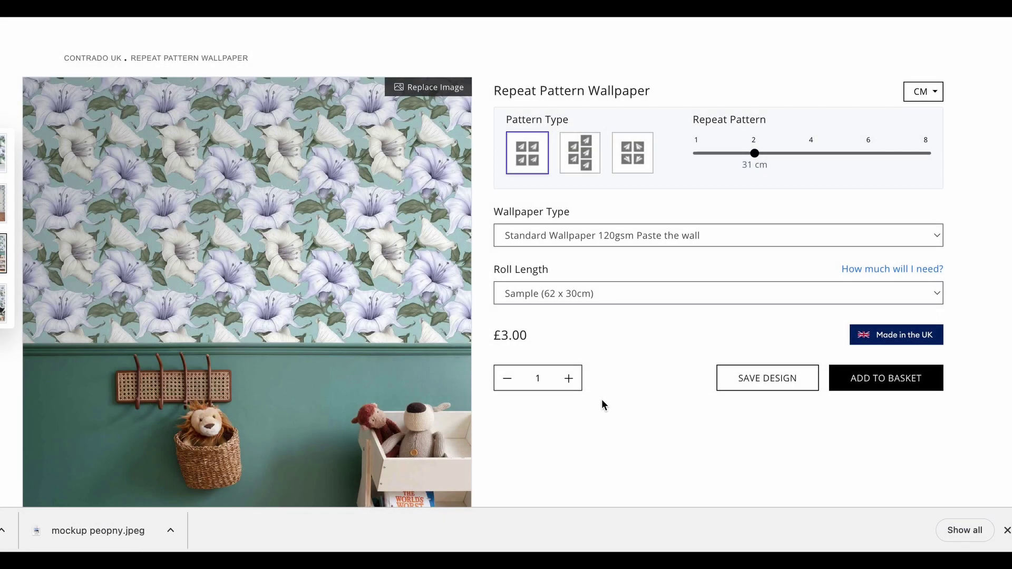
- Replace the wallpaper tile with russian_folk.png
{"action": "scroll", "coordinate": [602, 405], "scroll_direction": "up", "scroll_amount": 1}
{"action": "left_click", "coordinate": [430, 122]}
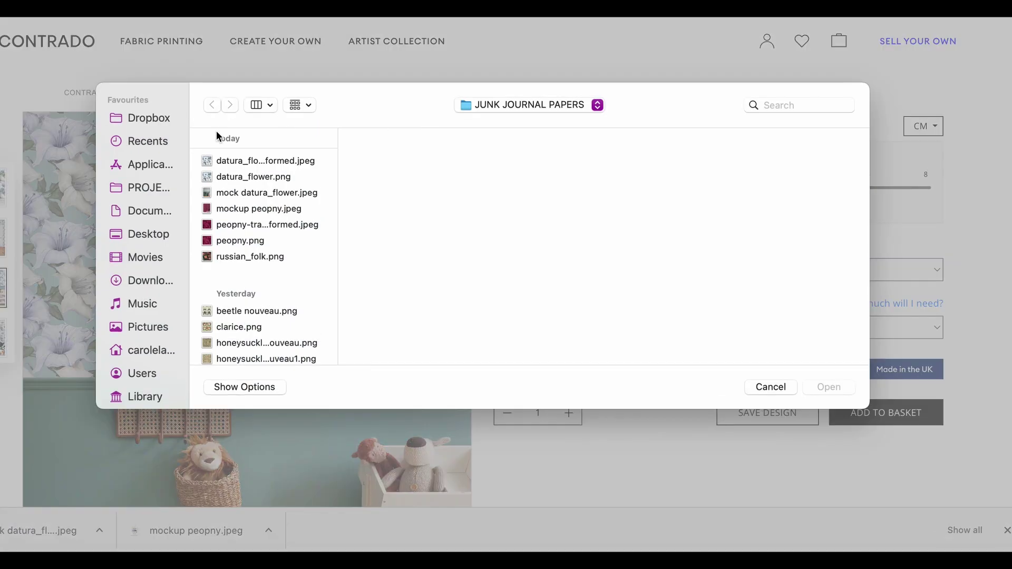
{"action": "left_click", "coordinate": [242, 258]}
{"action": "left_click", "coordinate": [820, 386]}
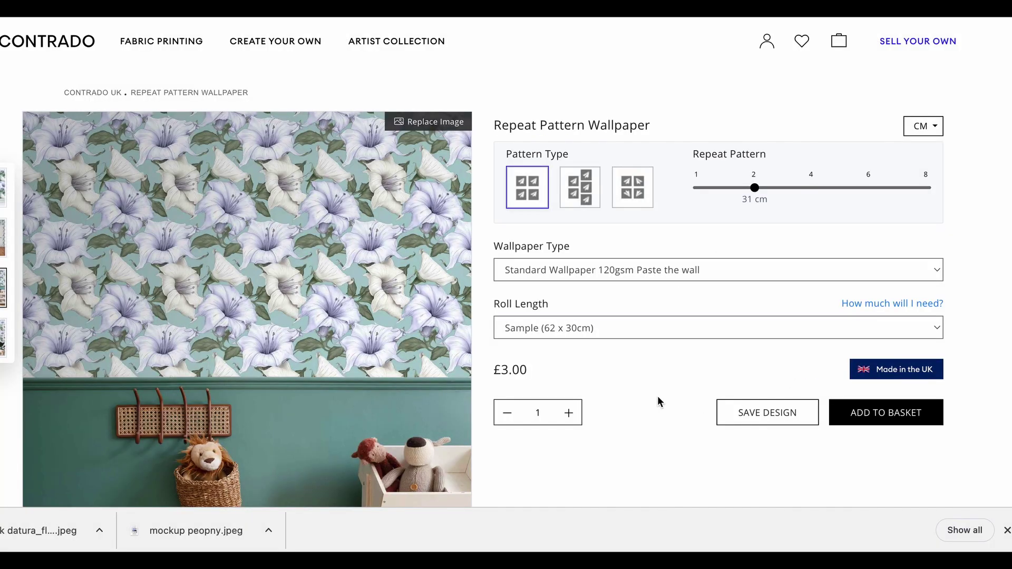
- Set the Russian folk pattern repeat to 62 cm tiles and review the mockup
{"action": "scroll", "coordinate": [658, 399], "scroll_direction": "down", "scroll_amount": 2}
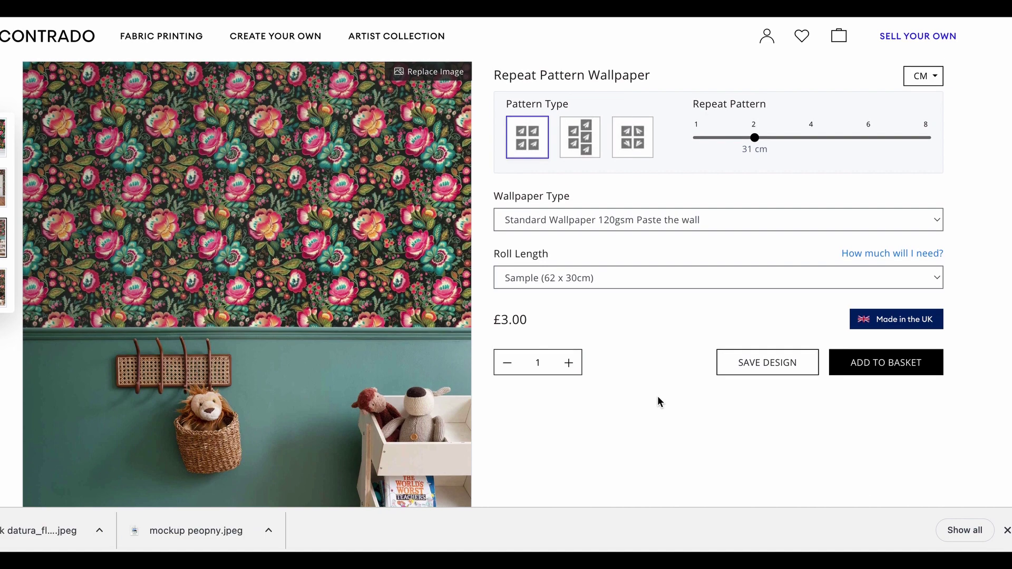
{"action": "left_click_drag", "start_coordinate": [710, 133], "coordinate": [701, 137]}
{"action": "scroll", "coordinate": [629, 403], "scroll_direction": "down", "scroll_amount": 1}
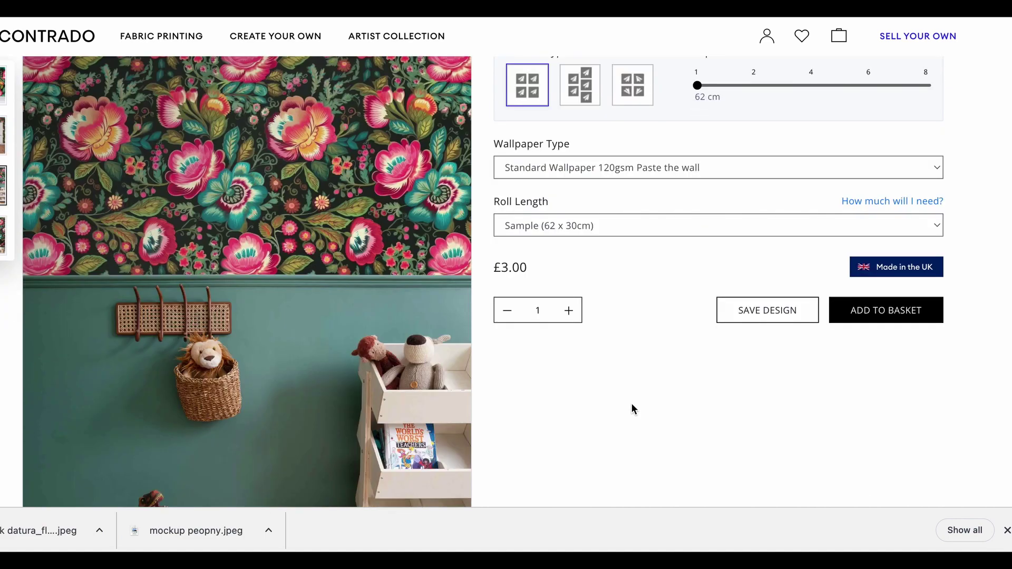
{"action": "scroll", "coordinate": [239, 279], "scroll_direction": "down", "scroll_amount": 2}
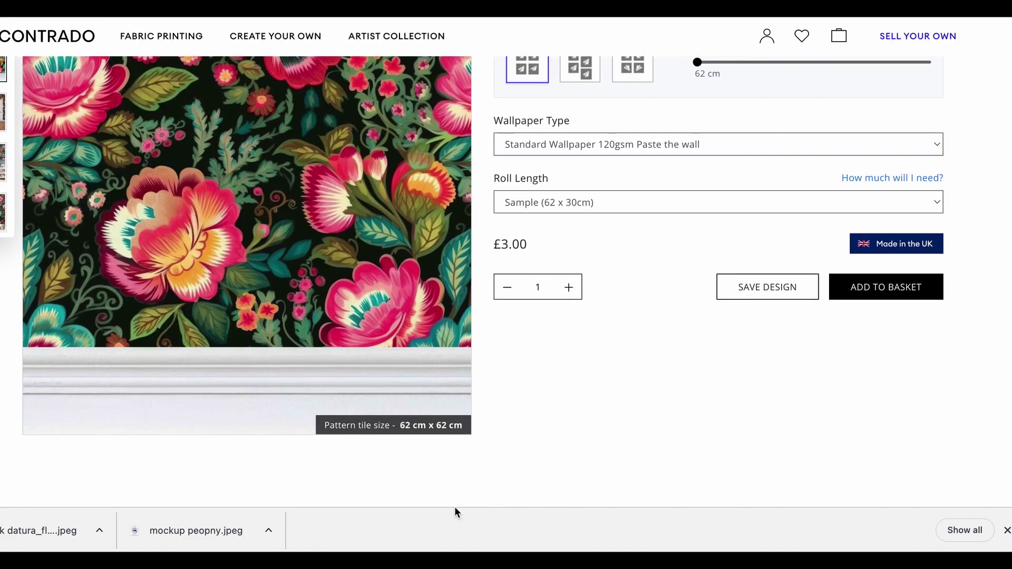
{"action": "scroll", "coordinate": [644, 384], "scroll_direction": "up", "scroll_amount": 1}
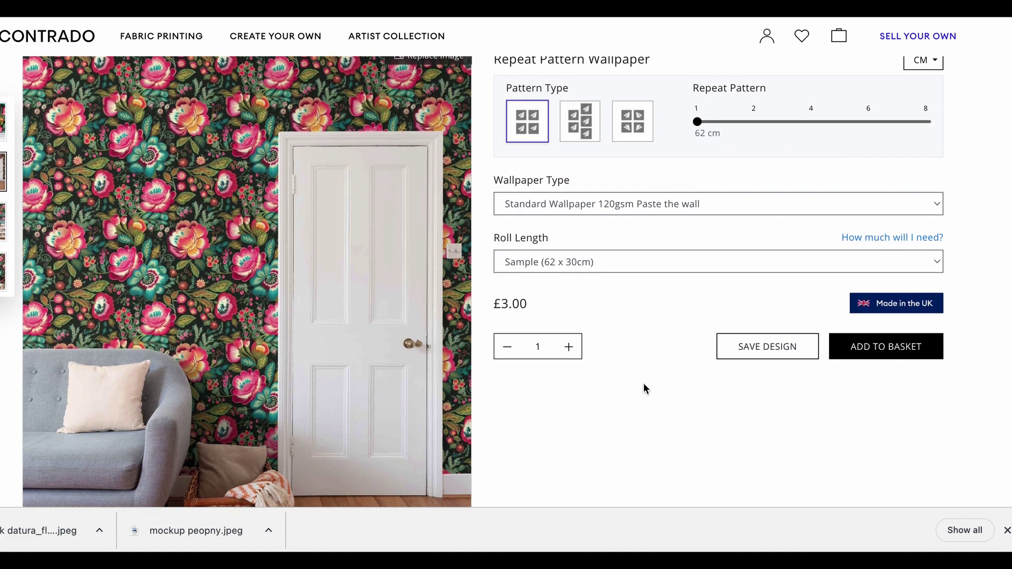
{"action": "scroll", "coordinate": [643, 384], "scroll_direction": "down", "scroll_amount": 1}
{"action": "scroll", "coordinate": [644, 384], "scroll_direction": "down", "scroll_amount": 1}
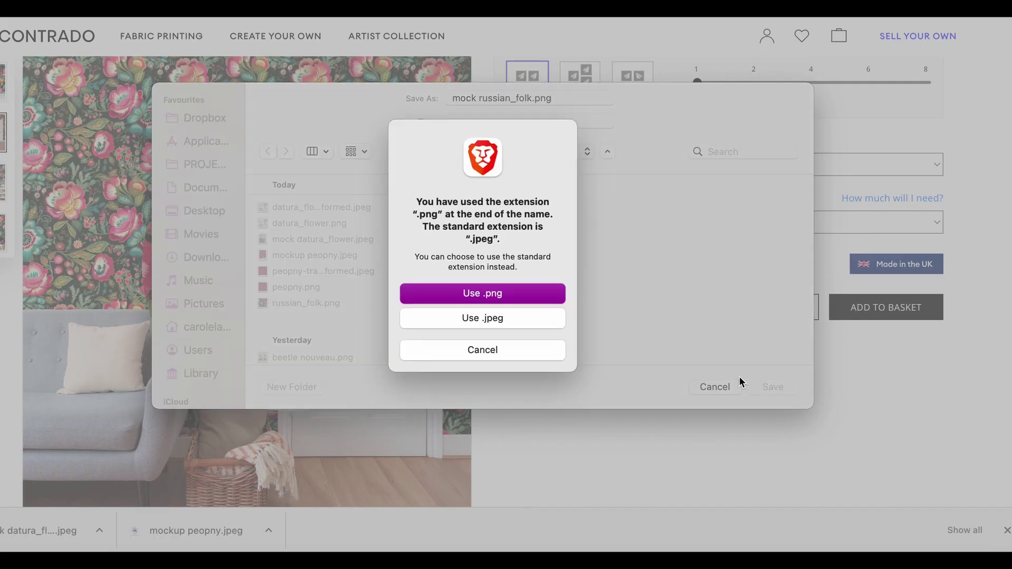
- Save the russian_folk mockup with the .jpeg extension
{"action": "left_click", "coordinate": [477, 317]}
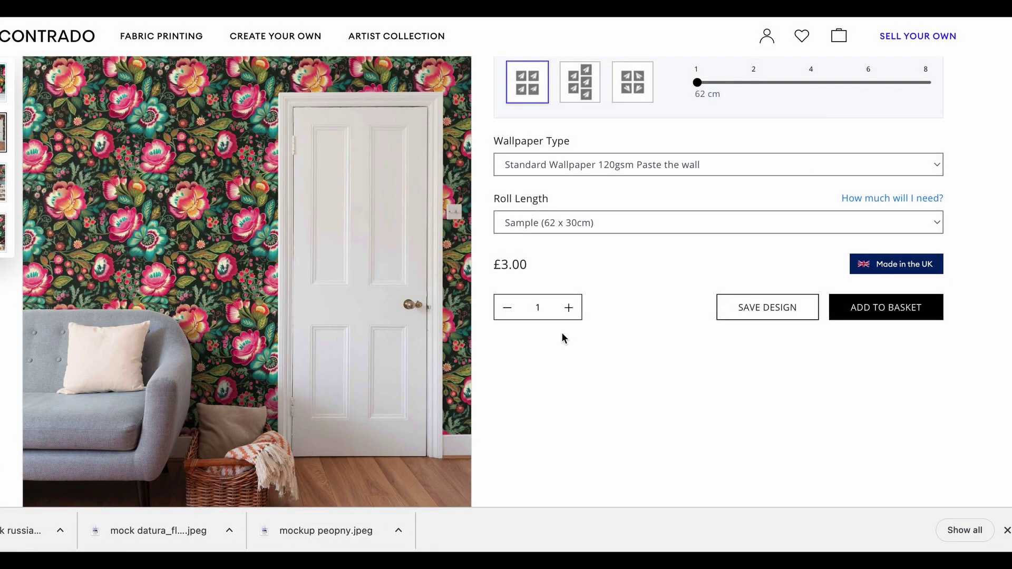
{"action": "scroll", "coordinate": [662, 428], "scroll_direction": "down", "scroll_amount": 1}
{"action": "scroll", "coordinate": [662, 432], "scroll_direction": "up", "scroll_amount": 3}
- Open the Luxury Pyjama Bottoms designer via Underwear & Nightwear > Custom Silk Pyjamas
{"action": "mouse_move", "coordinate": [274, 42]}
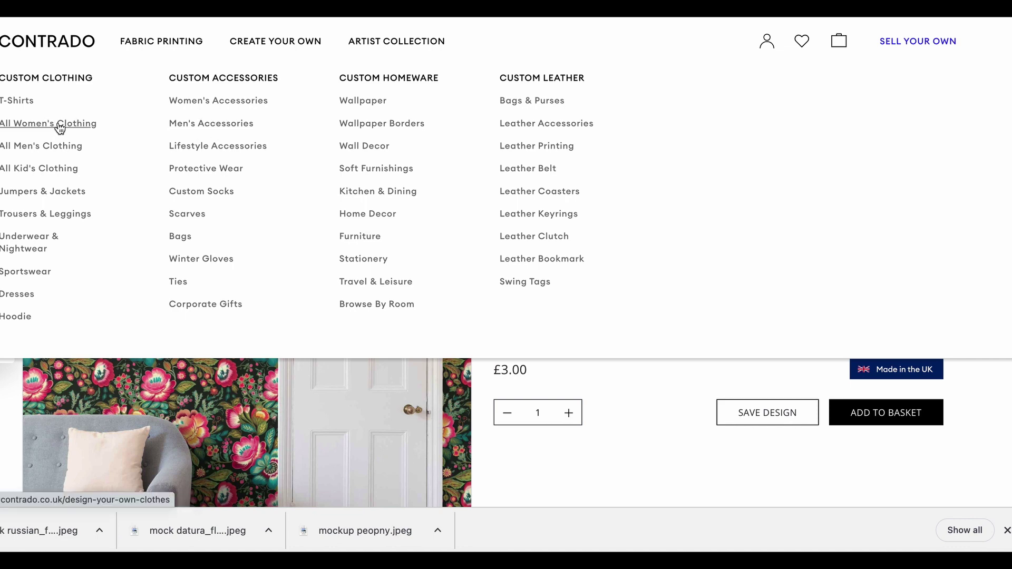
{"action": "left_click", "coordinate": [24, 248]}
{"action": "scroll", "coordinate": [347, 264], "scroll_direction": "down", "scroll_amount": 3}
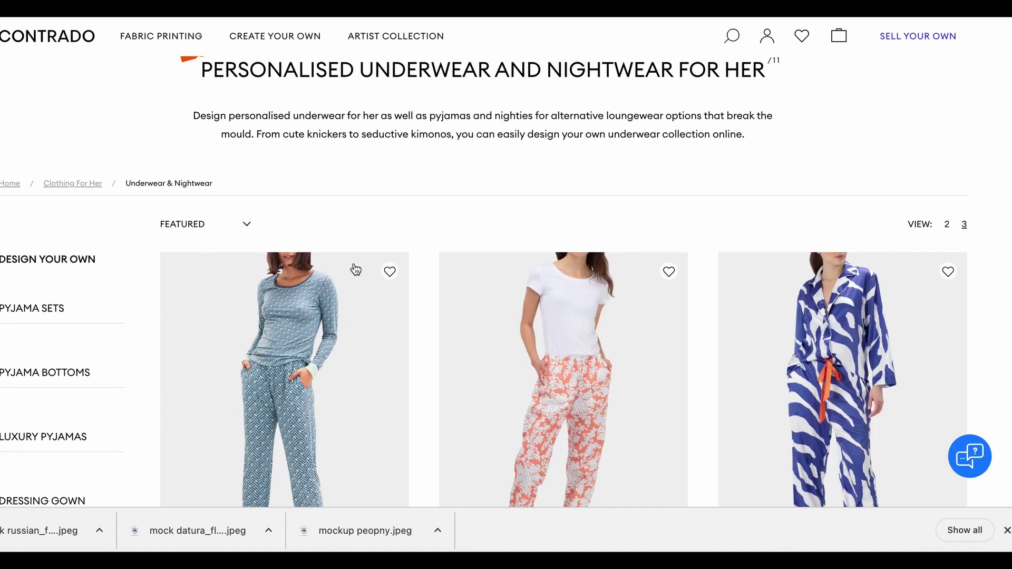
{"action": "left_click", "coordinate": [356, 270]}
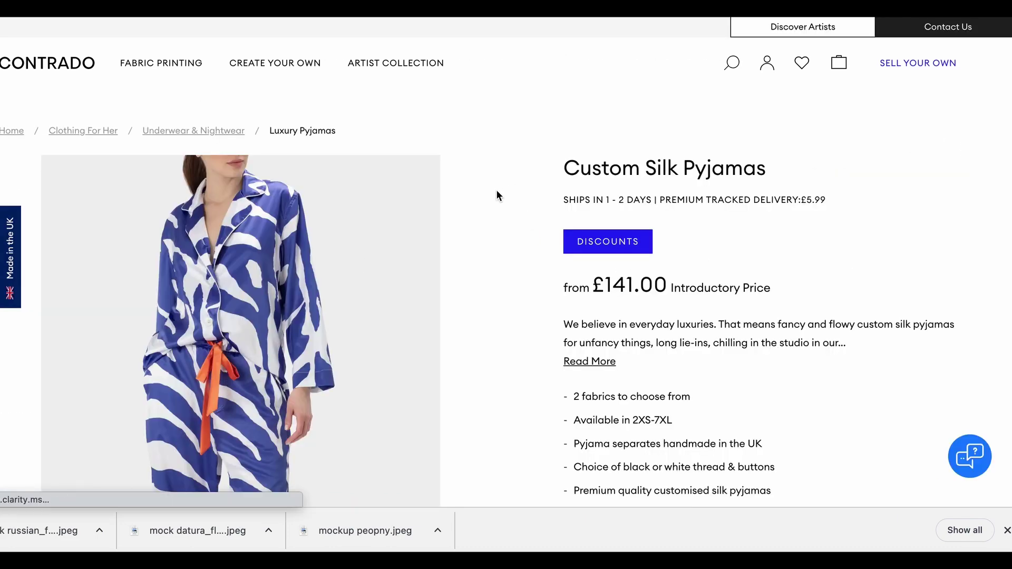
{"action": "scroll", "coordinate": [514, 171], "scroll_direction": "down", "scroll_amount": 6}
{"action": "left_click", "coordinate": [669, 203]}
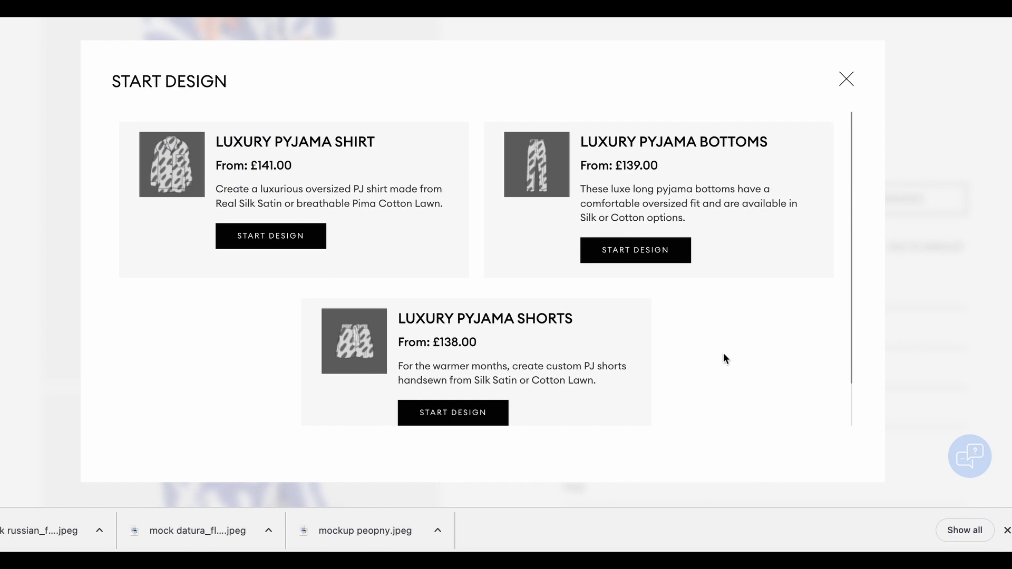
{"action": "left_click", "coordinate": [636, 251]}
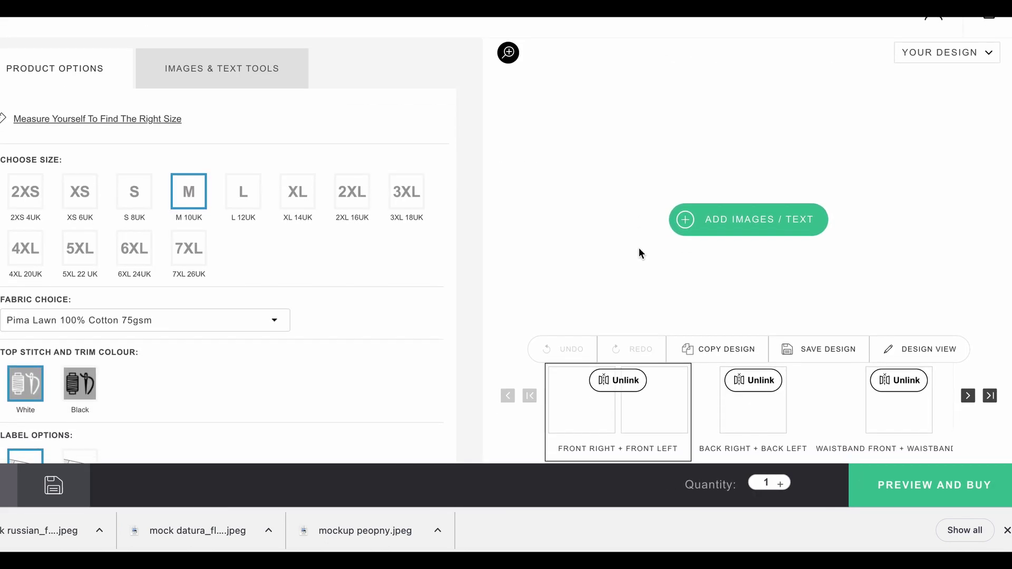
- Put the russian folk pattern on the front panel as a centred 8 cm basic repeat and preview it
{"action": "left_click", "coordinate": [737, 194]}
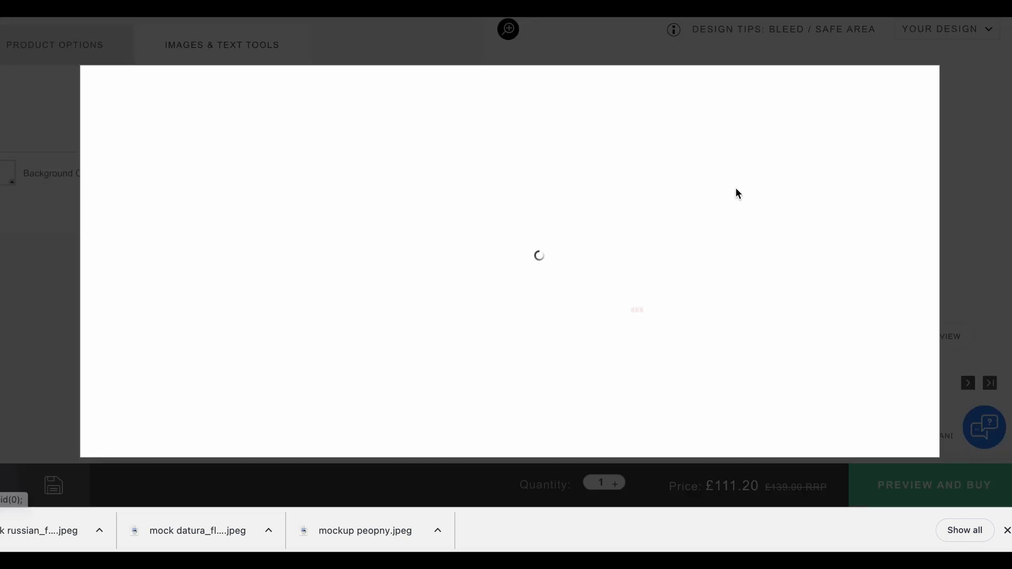
{"action": "left_click", "coordinate": [335, 335]}
{"action": "left_click", "coordinate": [330, 434]}
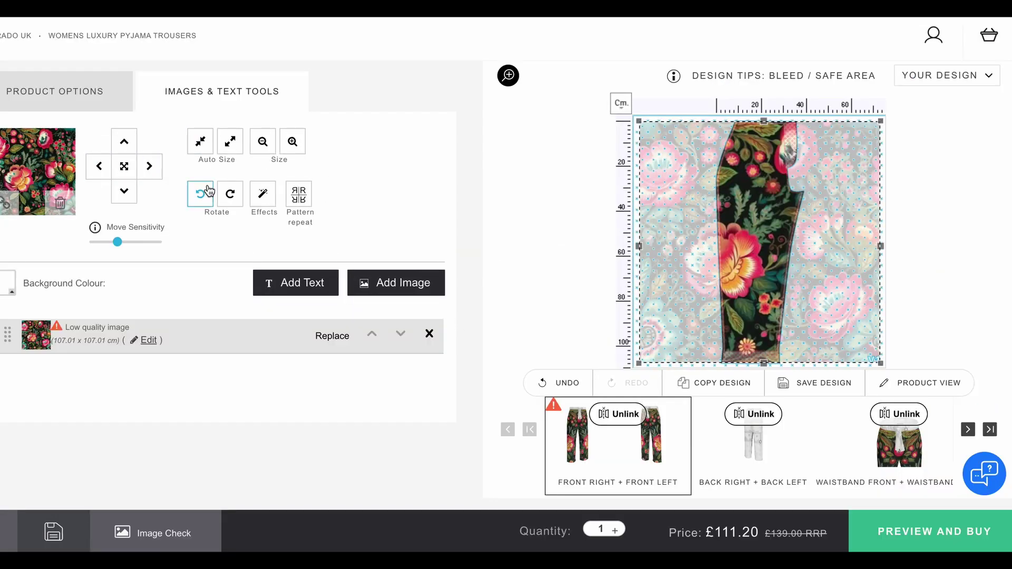
{"action": "left_click", "coordinate": [298, 196]}
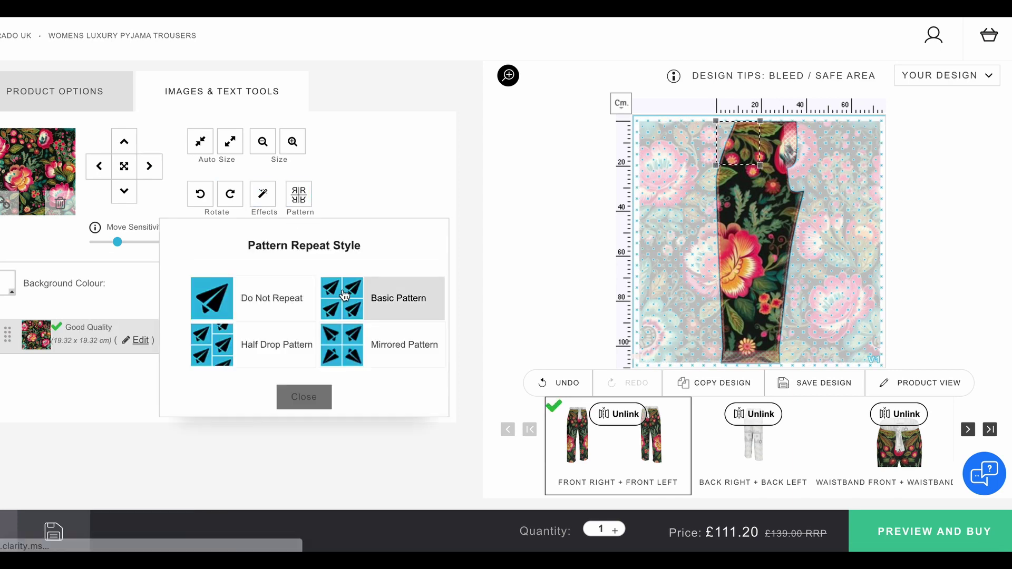
{"action": "left_click", "coordinate": [124, 167]}
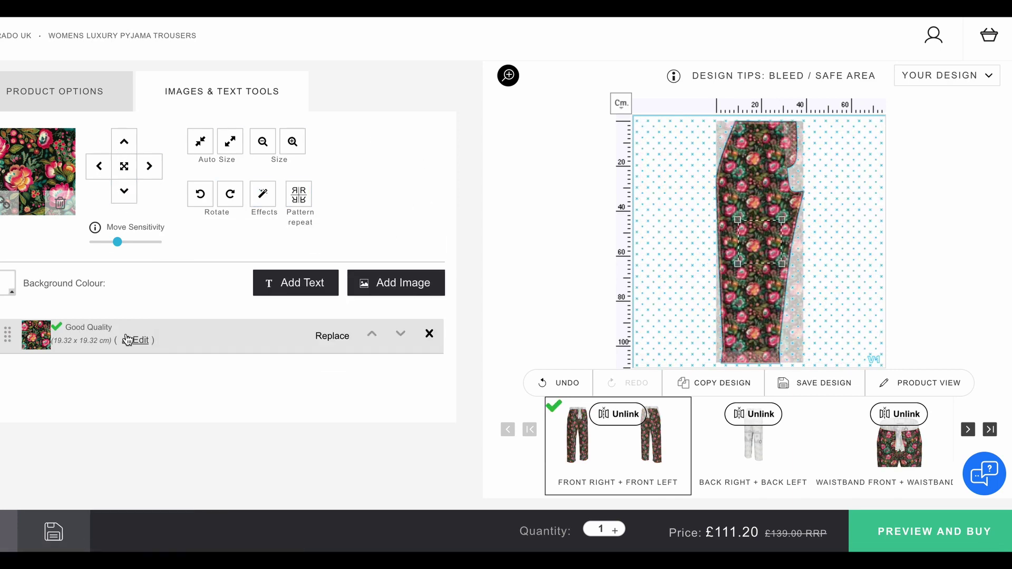
{"action": "left_click", "coordinate": [140, 341]}
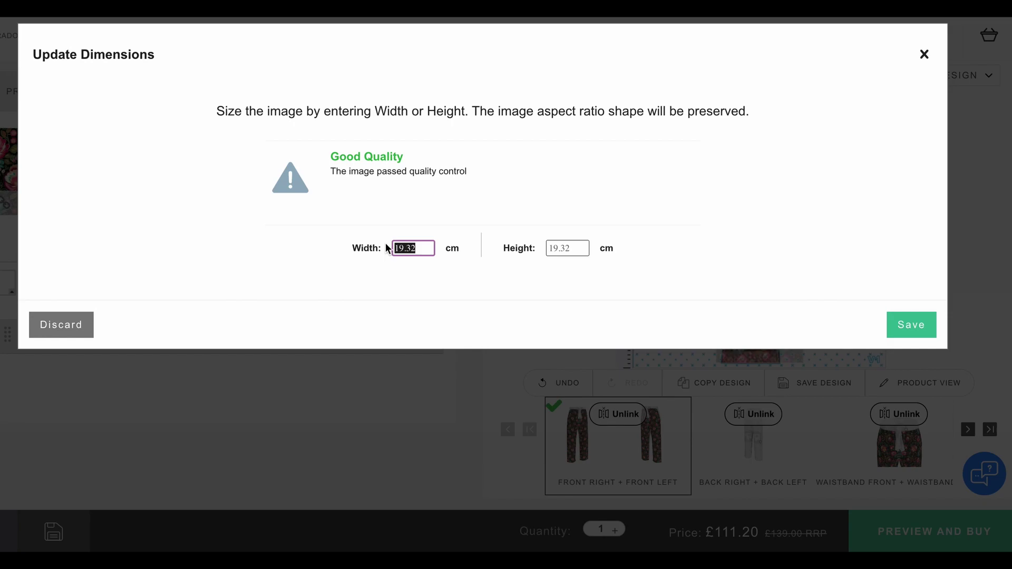
{"action": "key", "text": "Escape"}
{"action": "key", "text": "Return"}
{"action": "key", "text": "Escape"}
{"action": "left_click", "coordinate": [932, 526]}
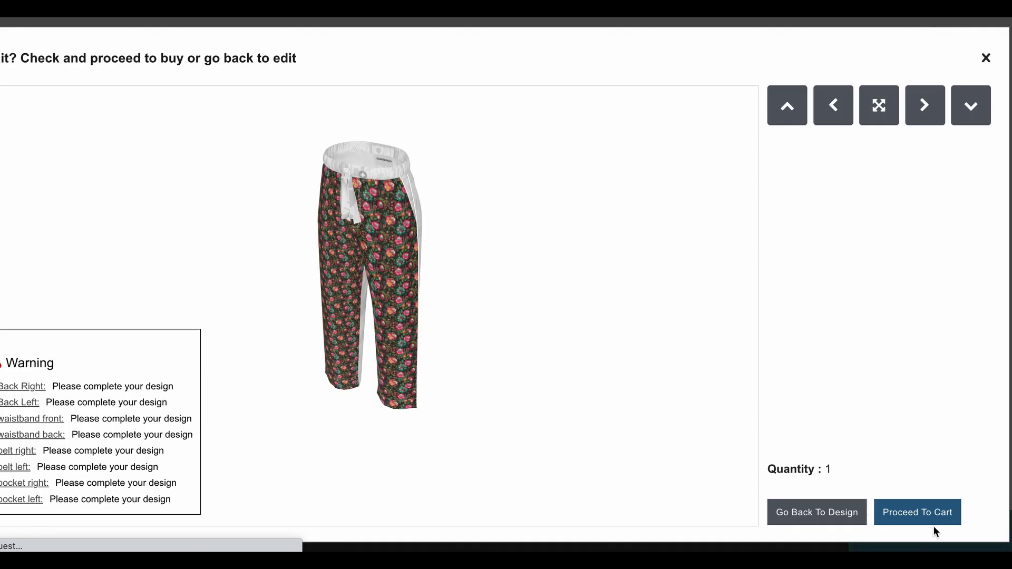
{"action": "left_click", "coordinate": [921, 108]}
{"action": "key", "text": "Escape"}
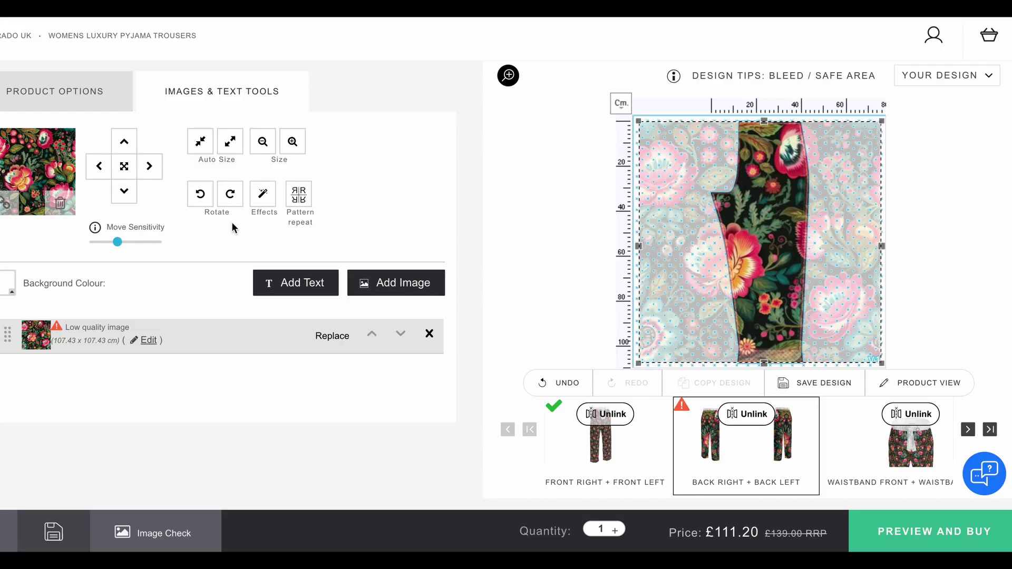
- Tile the back panel as a basic pattern, enlarge the tiles, and preview the trousers
{"action": "left_click", "coordinate": [302, 200]}
{"action": "left_click", "coordinate": [369, 298]}
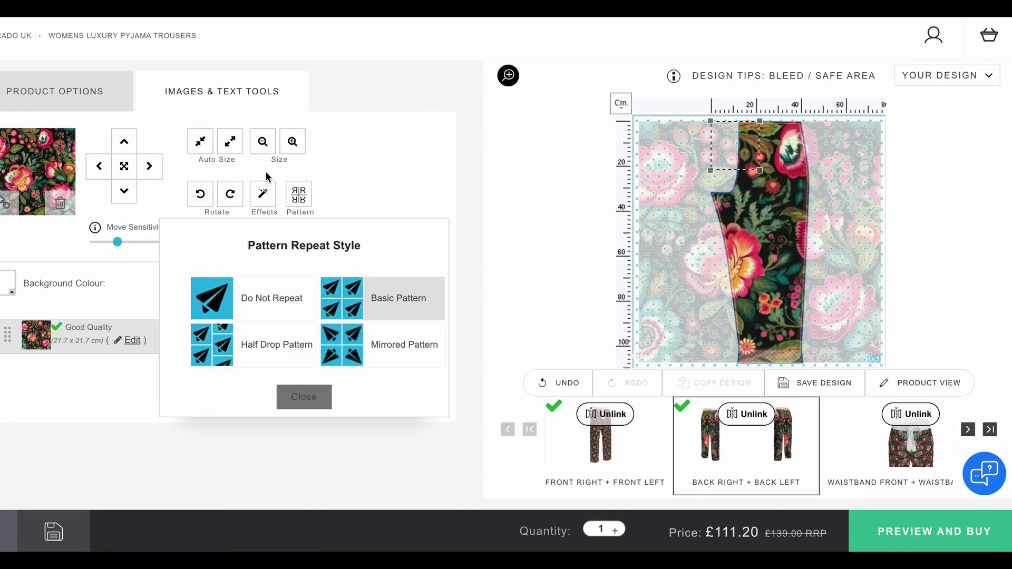
{"action": "left_click", "coordinate": [266, 147]}
{"action": "left_click", "coordinate": [292, 142]}
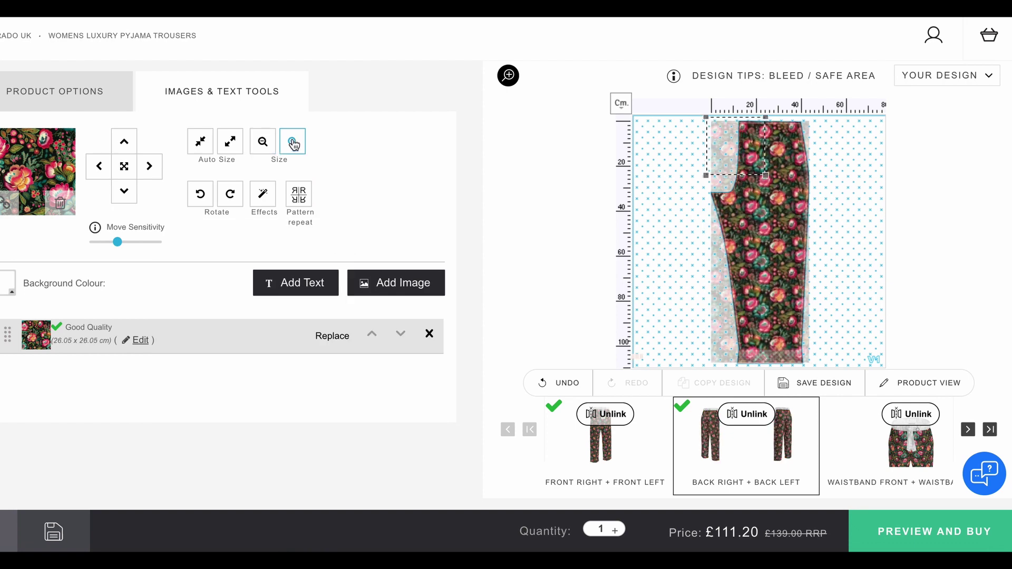
{"action": "left_click", "coordinate": [874, 510]}
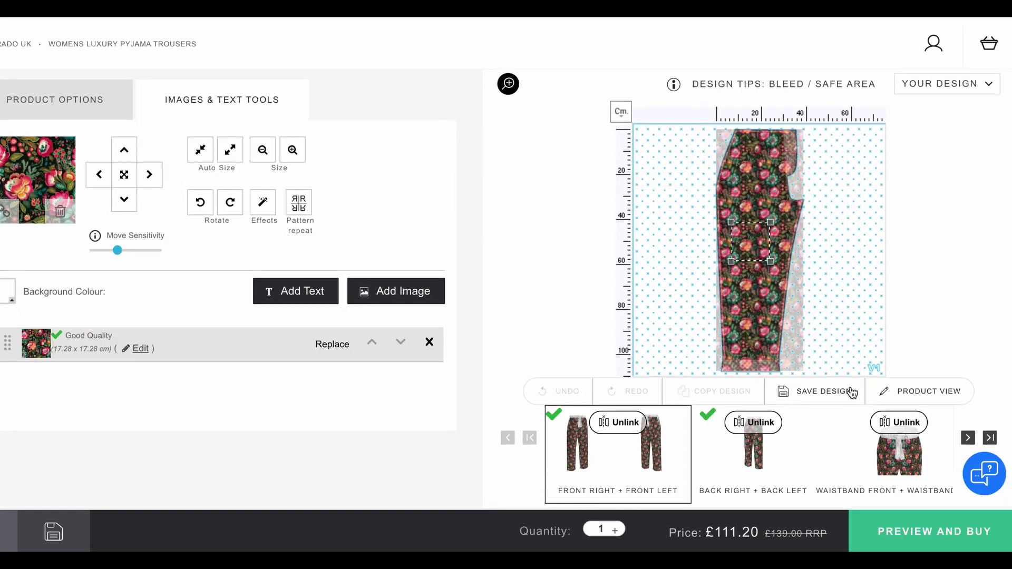
- Inspect the trousers' belt, pocket and label panels
{"action": "left_click", "coordinate": [967, 437]}
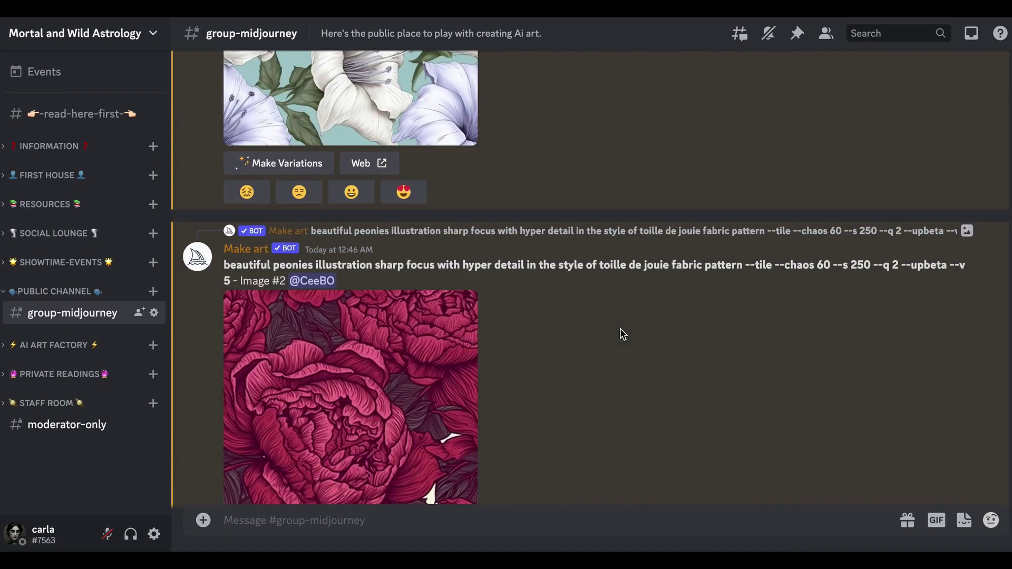
{"action": "scroll", "coordinate": [622, 334], "scroll_direction": "up", "scroll_amount": 5}
{"action": "scroll", "coordinate": [623, 334], "scroll_direction": "down", "scroll_amount": 5}
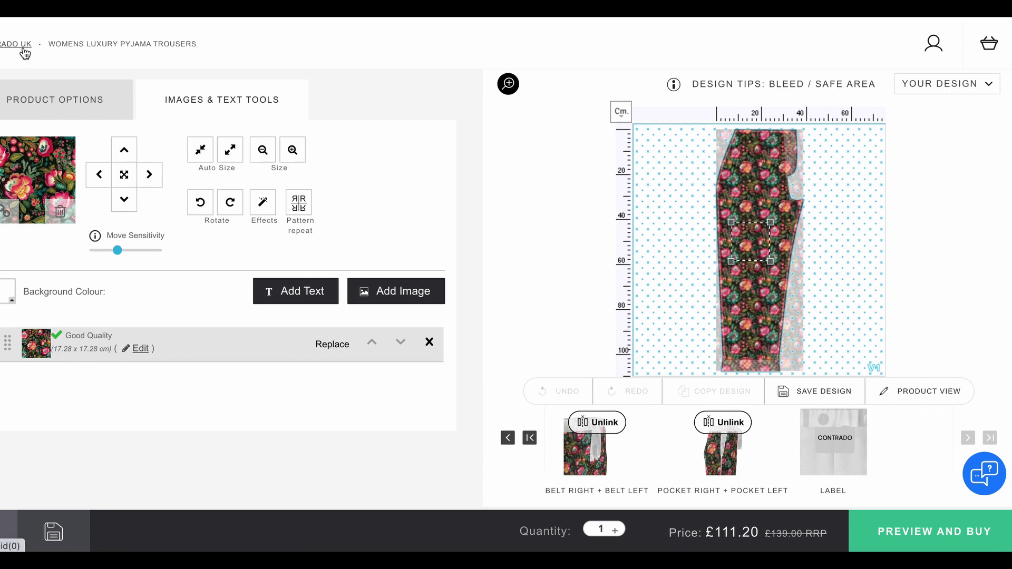
{"action": "scroll", "coordinate": [851, 353], "scroll_direction": "down", "scroll_amount": 1}
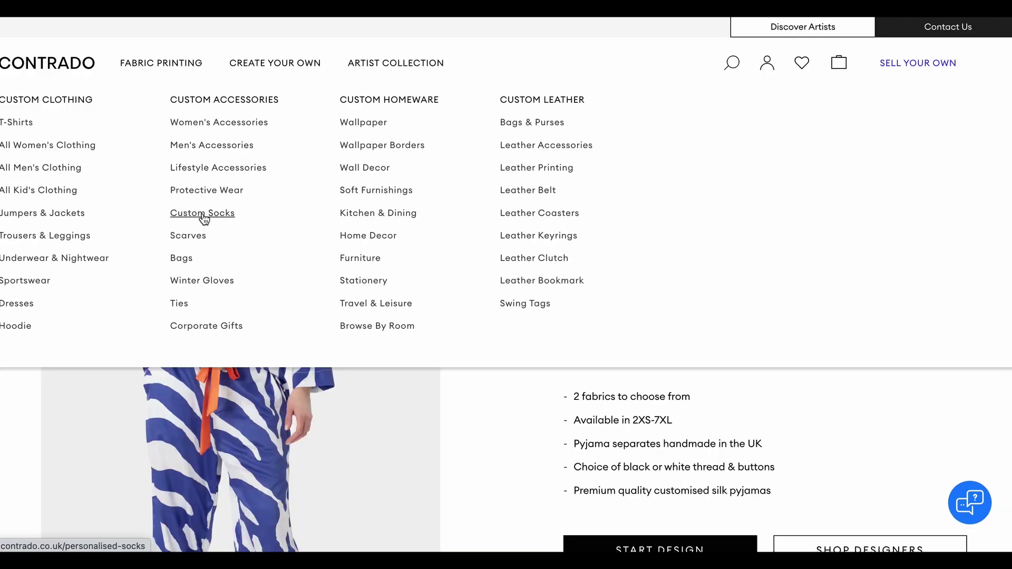
- Open the Custom Address Book page from Stationery > Notebooks & Journals
{"action": "left_click", "coordinate": [368, 282]}
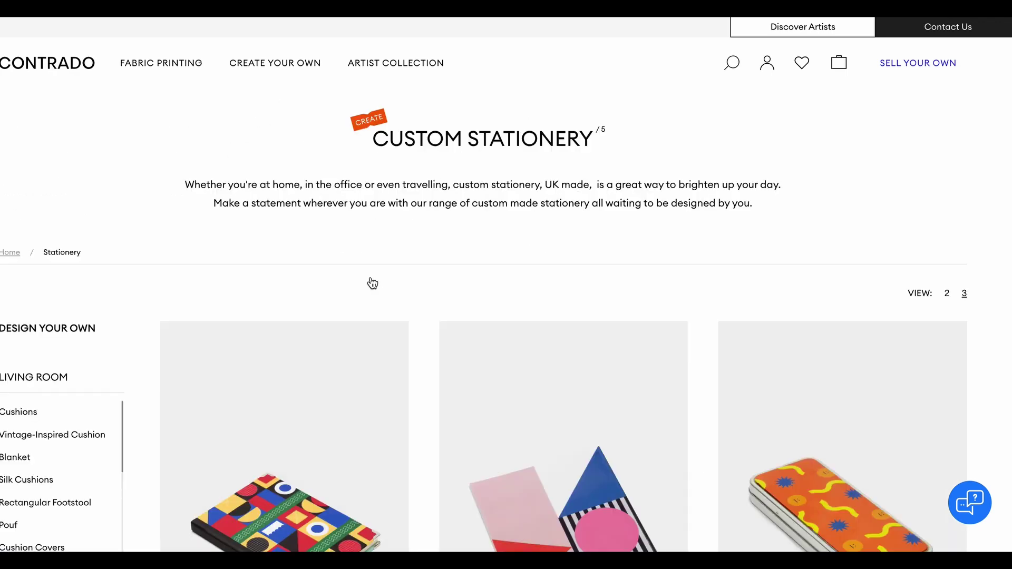
{"action": "scroll", "coordinate": [601, 341], "scroll_direction": "down", "scroll_amount": 3}
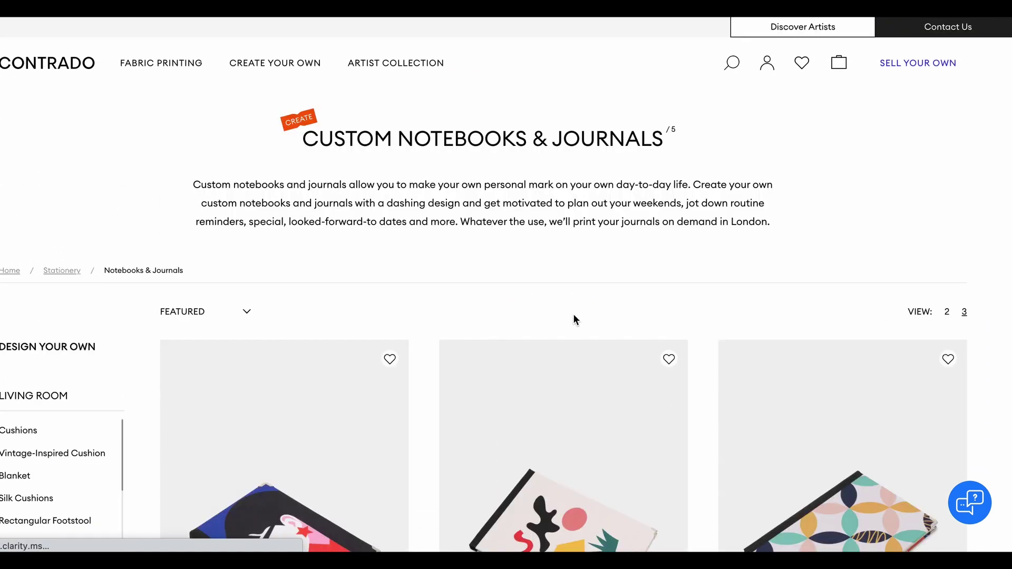
{"action": "scroll", "coordinate": [601, 335], "scroll_direction": "down", "scroll_amount": 3}
{"action": "scroll", "coordinate": [601, 335], "scroll_direction": "down", "scroll_amount": 5}
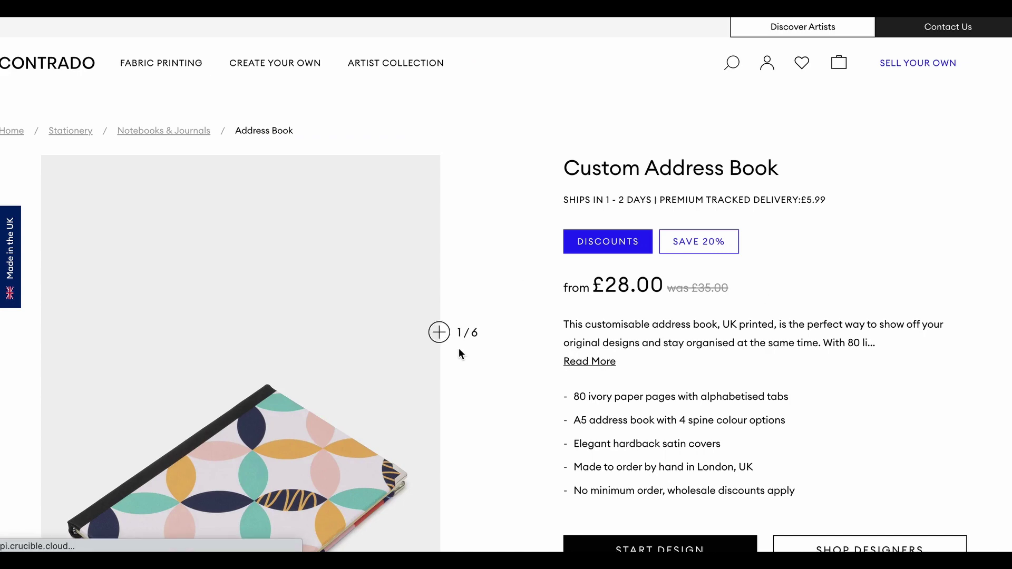
{"action": "scroll", "coordinate": [458, 350], "scroll_direction": "down", "scroll_amount": 3}
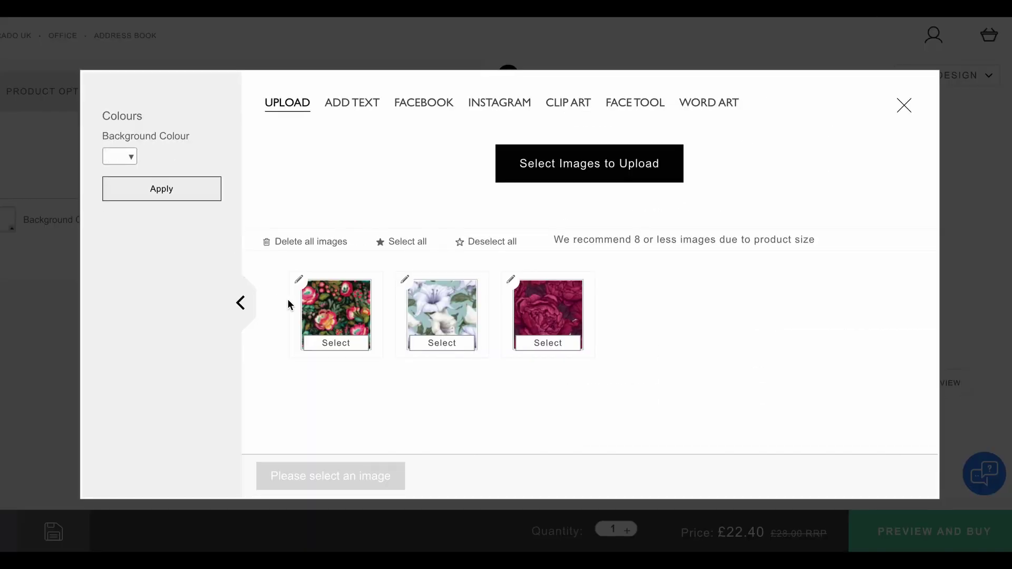
- Tile the Russian folk image across the front cover as a small basic repeat
{"action": "left_click", "coordinate": [316, 311]}
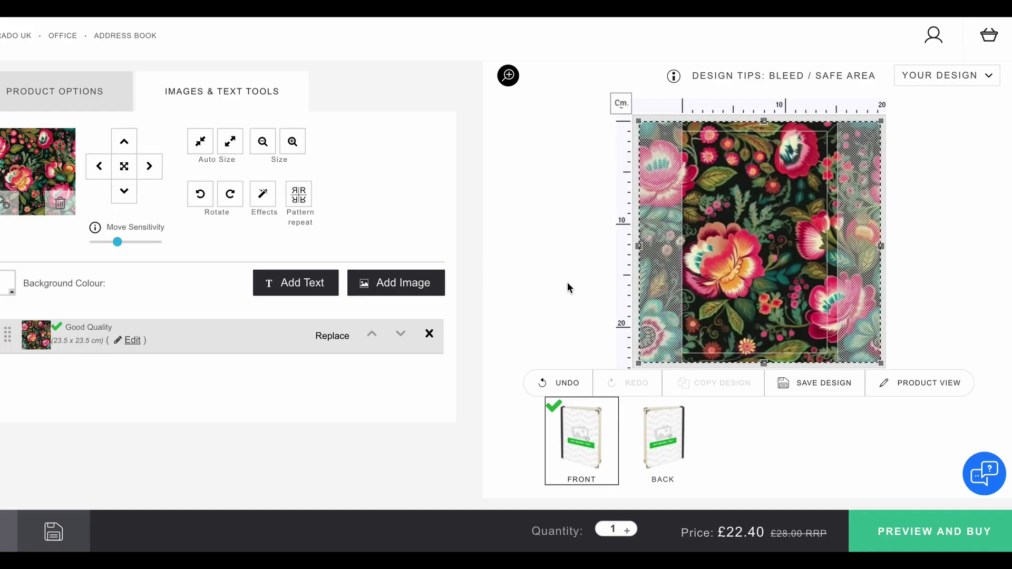
{"action": "left_click", "coordinate": [298, 193]}
{"action": "left_click", "coordinate": [369, 295]}
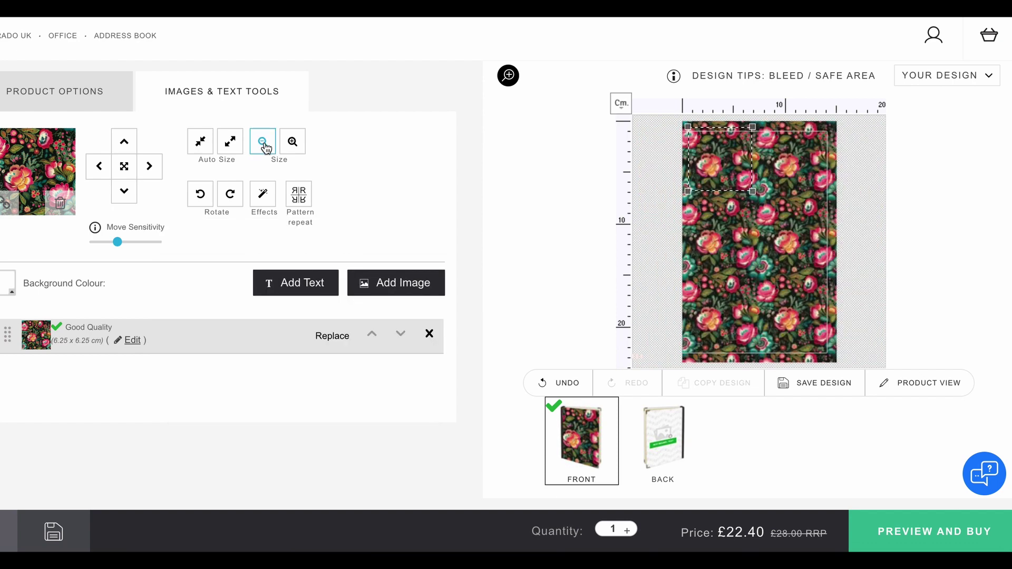
{"action": "left_click", "coordinate": [263, 142]}
- Tile the crimson peony image across the back cover as a small basic repeat and preview both covers
{"action": "left_click", "coordinate": [665, 427]}
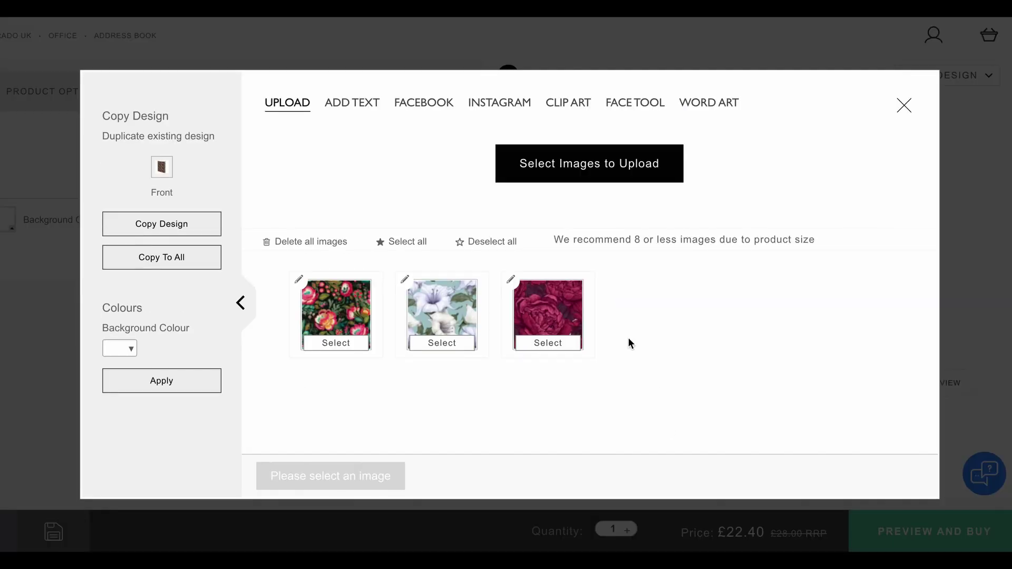
{"action": "left_click", "coordinate": [548, 312]}
{"action": "left_click", "coordinate": [339, 476]}
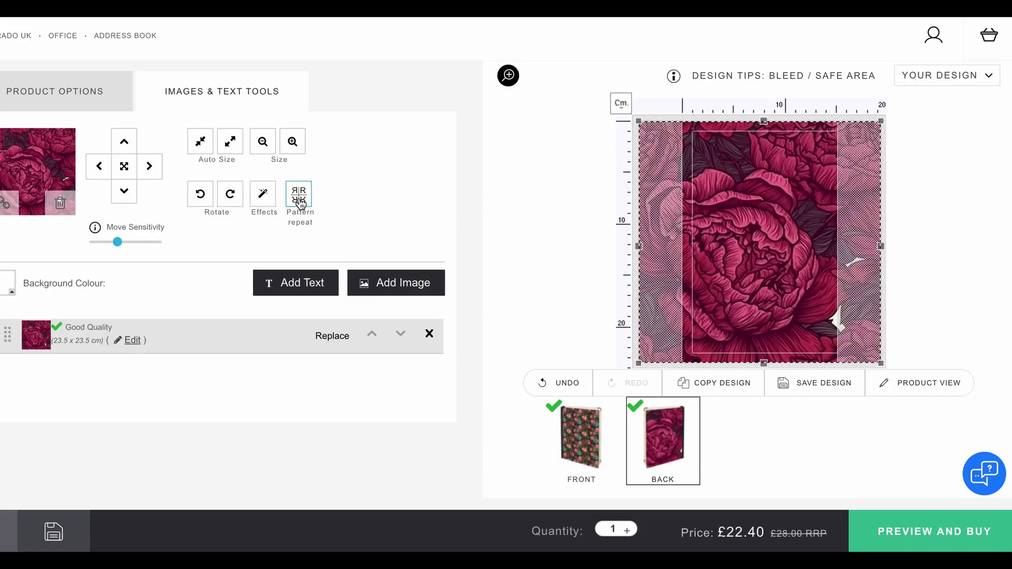
{"action": "left_click", "coordinate": [298, 195]}
{"action": "left_click", "coordinate": [336, 291]}
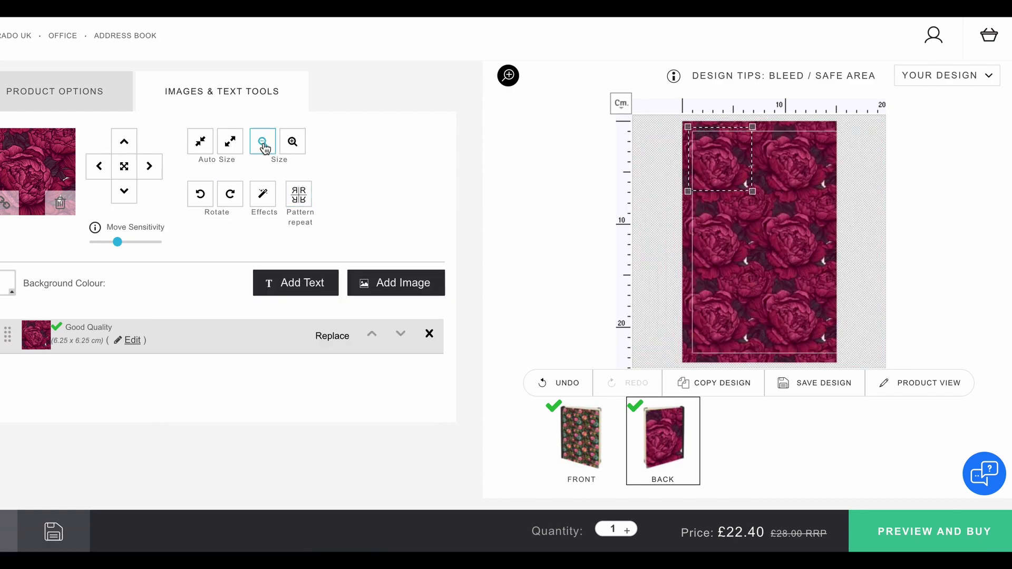
{"action": "left_click", "coordinate": [263, 142]}
{"action": "left_click", "coordinate": [932, 528]}
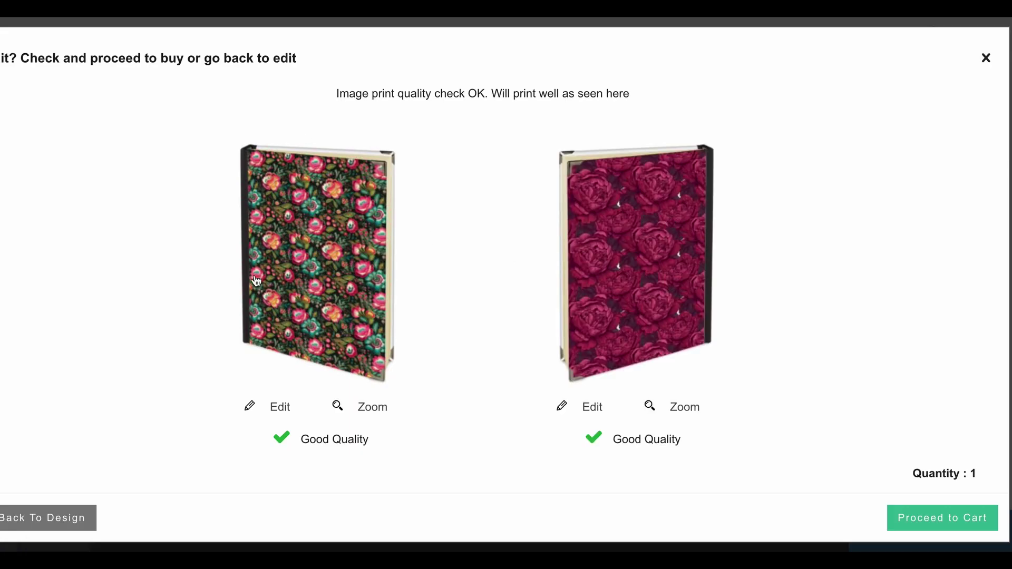
{"action": "left_click", "coordinate": [986, 59]}
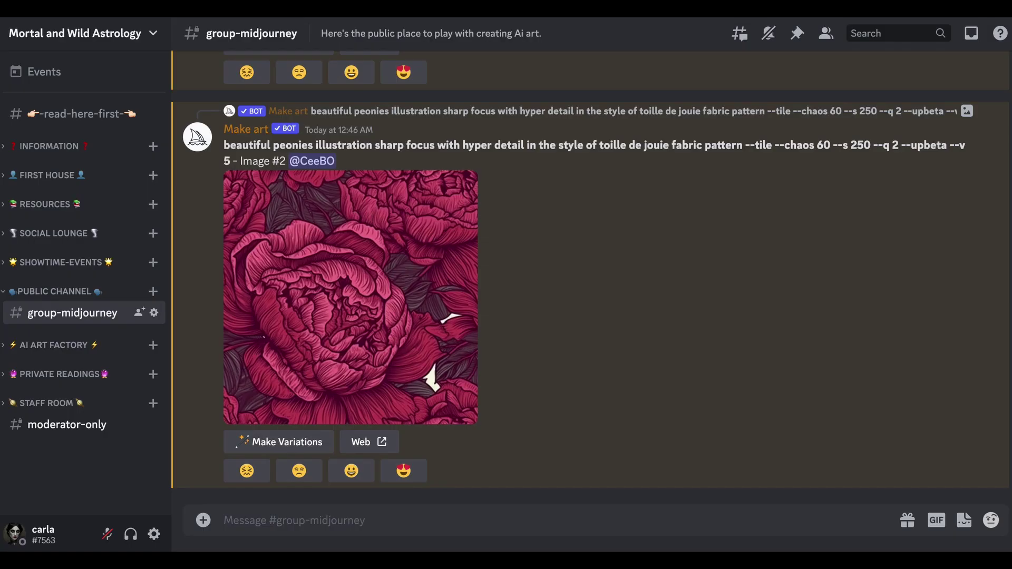
{"action": "scroll", "coordinate": [576, 303], "scroll_direction": "up", "scroll_amount": 10}
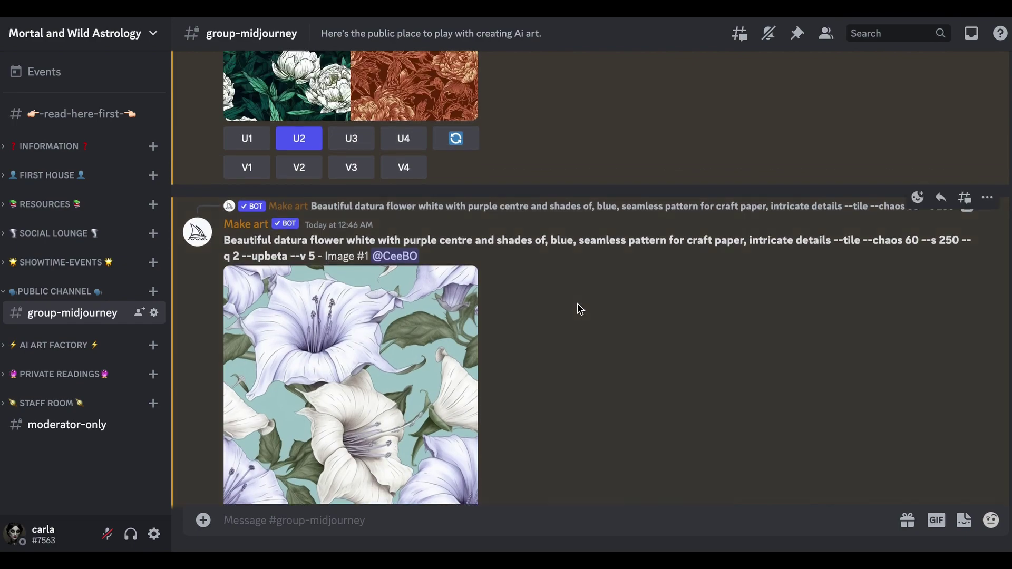
{"action": "scroll", "coordinate": [577, 303], "scroll_direction": "up", "scroll_amount": 15}
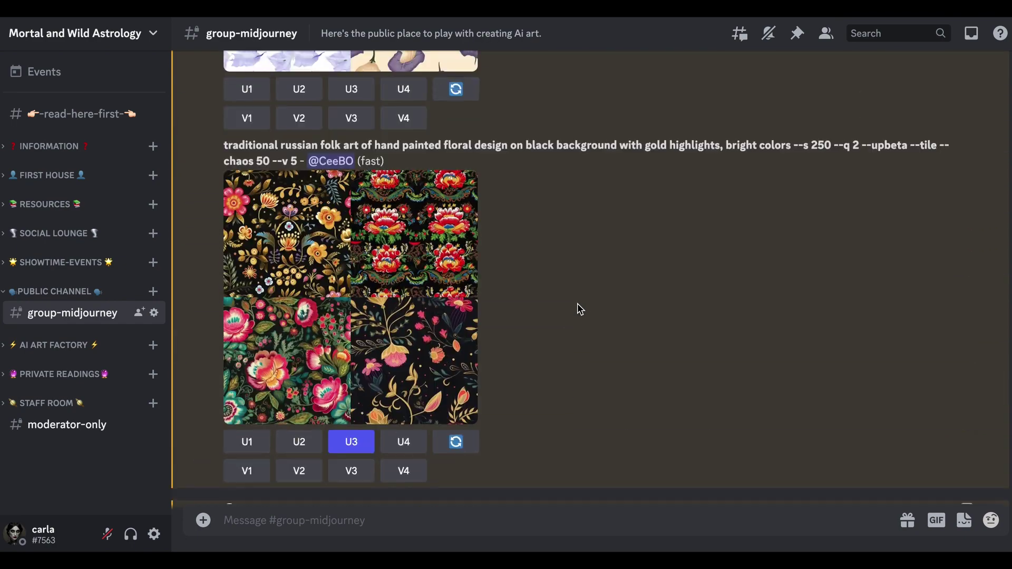
{"action": "scroll", "coordinate": [577, 309], "scroll_direction": "up", "scroll_amount": 6}
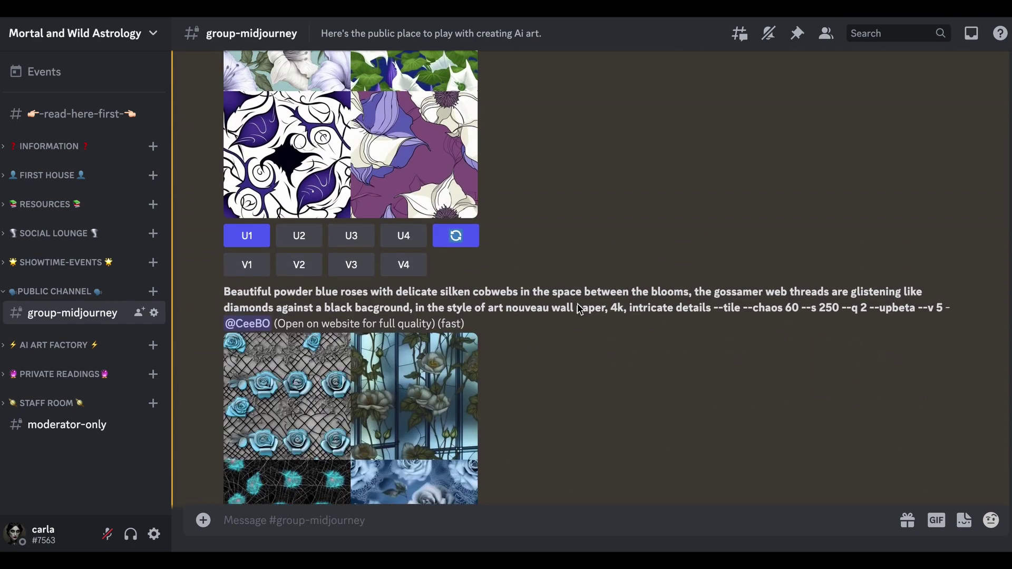
{"action": "scroll", "coordinate": [580, 309], "scroll_direction": "up", "scroll_amount": 3}
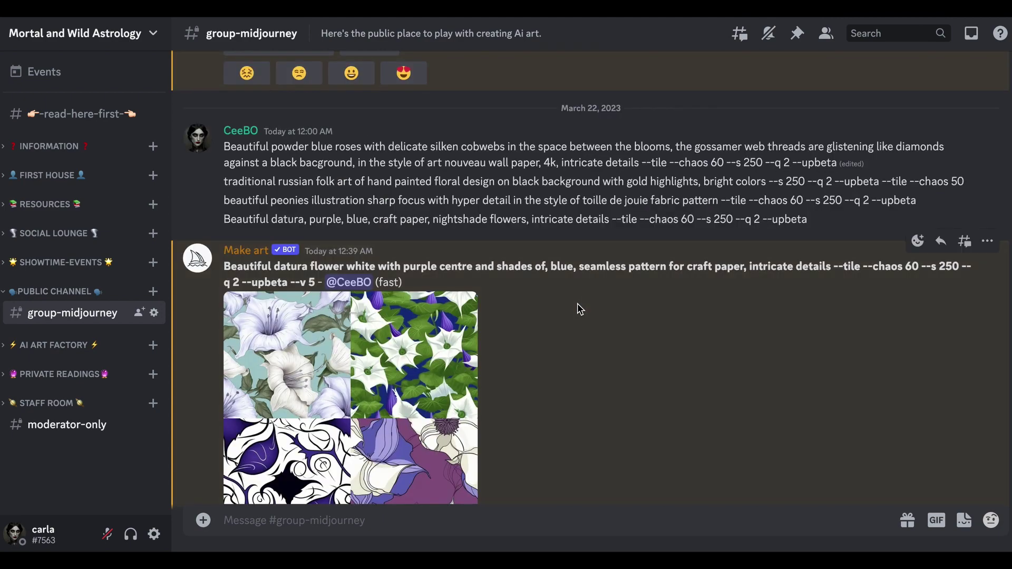
{"action": "scroll", "coordinate": [579, 309], "scroll_direction": "up", "scroll_amount": 6}
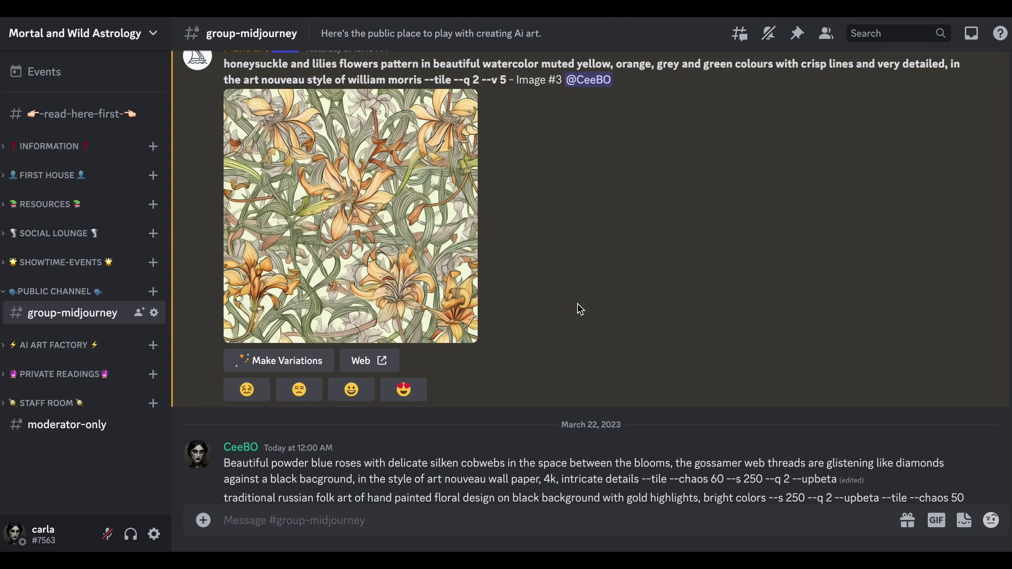
{"action": "scroll", "coordinate": [579, 305], "scroll_direction": "down", "scroll_amount": 6}
{"action": "scroll", "coordinate": [579, 306], "scroll_direction": "up", "scroll_amount": 14}
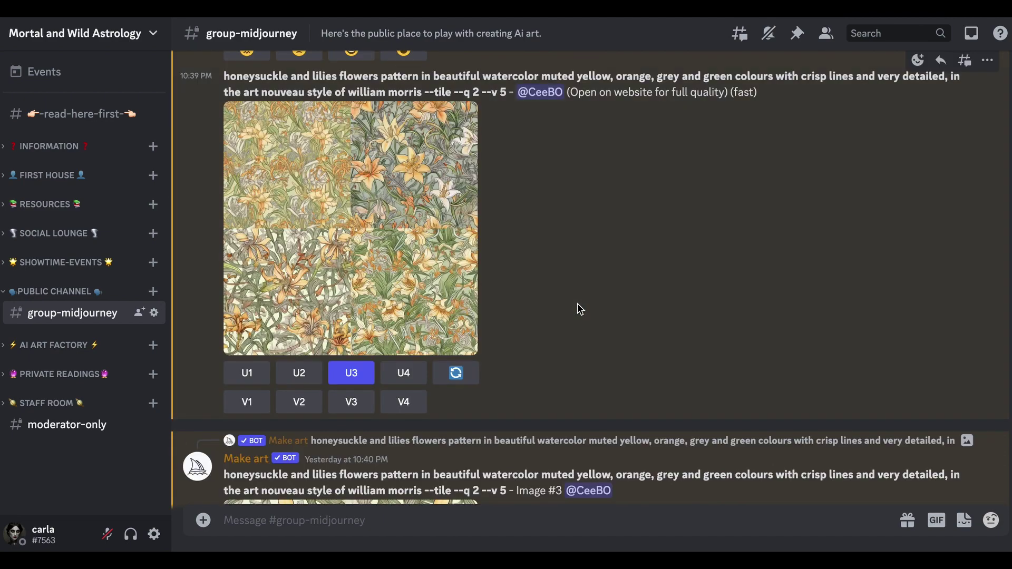
{"action": "scroll", "coordinate": [579, 309], "scroll_direction": "up", "scroll_amount": 10}
{"action": "scroll", "coordinate": [580, 309], "scroll_direction": "up", "scroll_amount": 5}
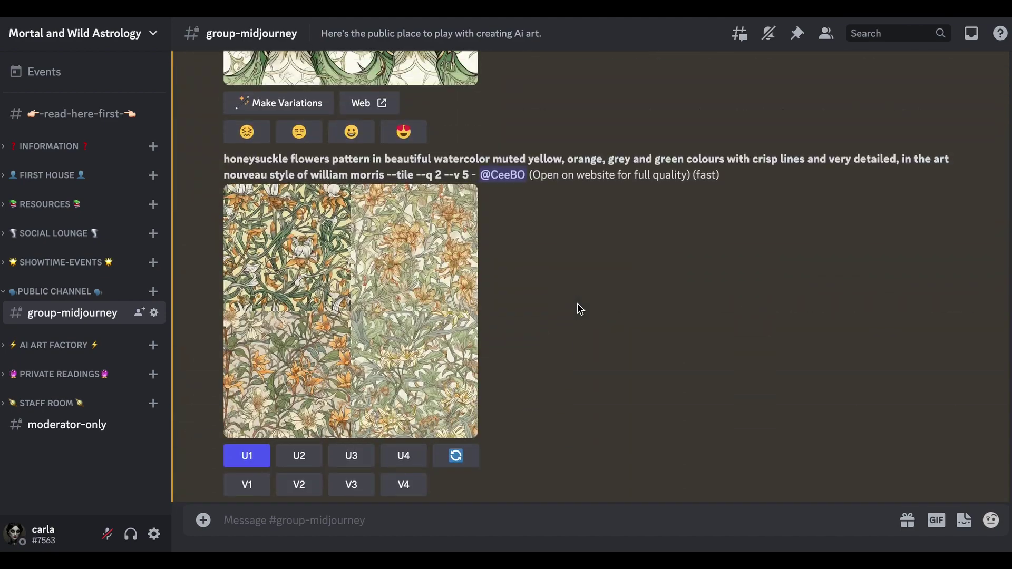
{"action": "scroll", "coordinate": [580, 309], "scroll_direction": "up", "scroll_amount": 10}
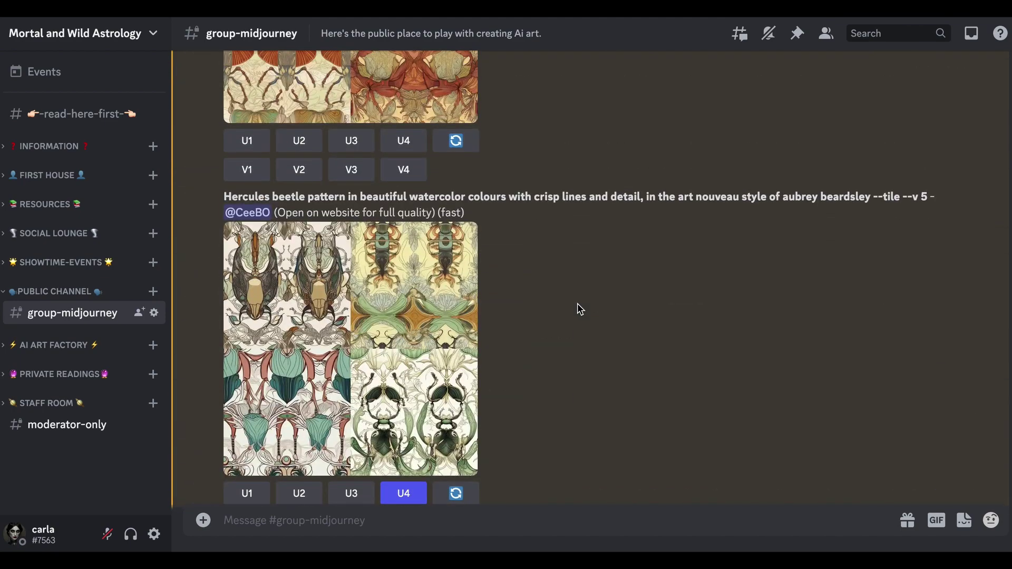
{"action": "scroll", "coordinate": [580, 309], "scroll_direction": "up", "scroll_amount": 5}
{"action": "scroll", "coordinate": [579, 310], "scroll_direction": "up", "scroll_amount": 4}
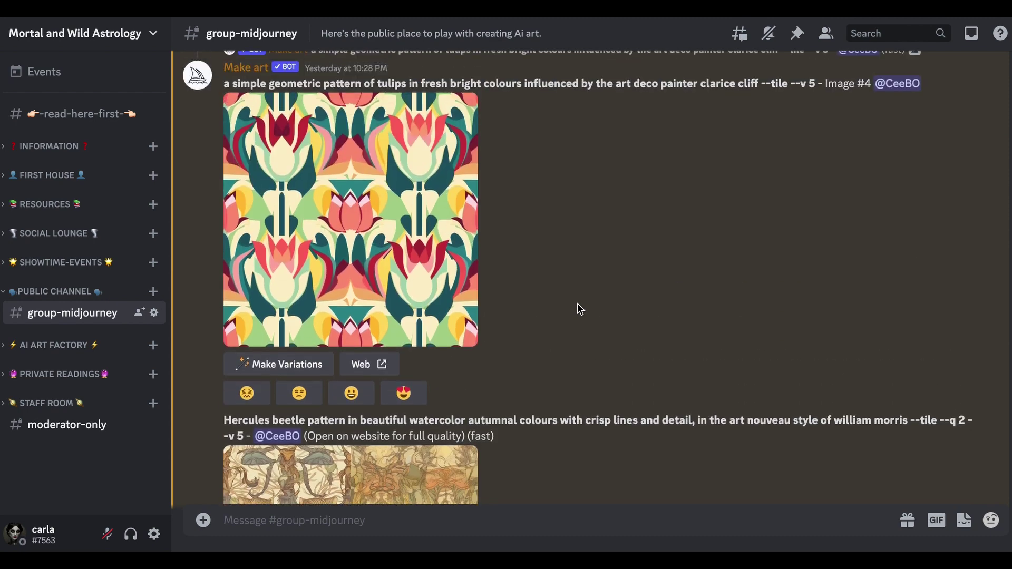
{"action": "scroll", "coordinate": [577, 309], "scroll_direction": "up", "scroll_amount": 2}
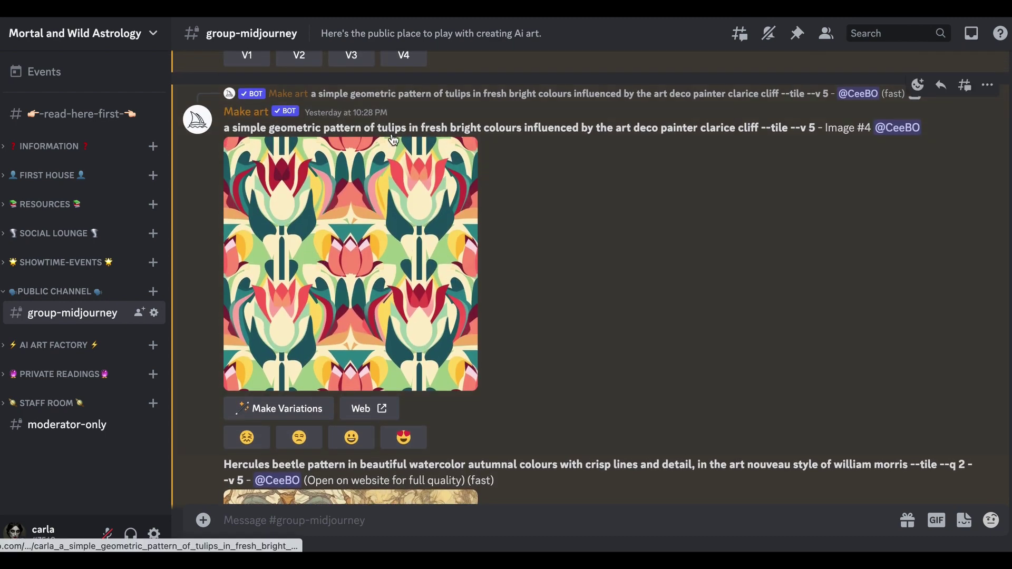
{"action": "scroll", "coordinate": [493, 269], "scroll_direction": "up", "scroll_amount": 1}
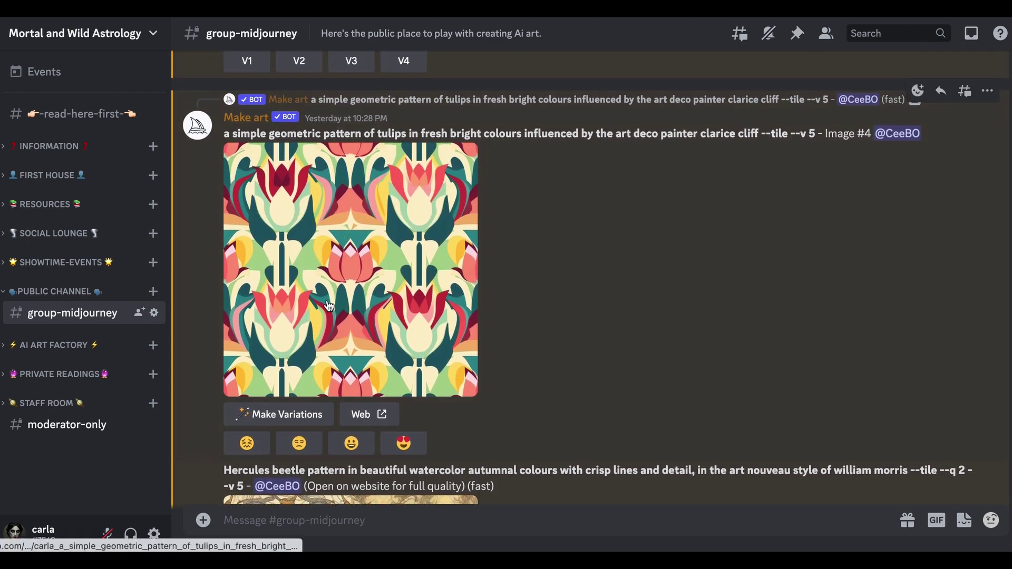
{"action": "scroll", "coordinate": [611, 290], "scroll_direction": "up", "scroll_amount": 15}
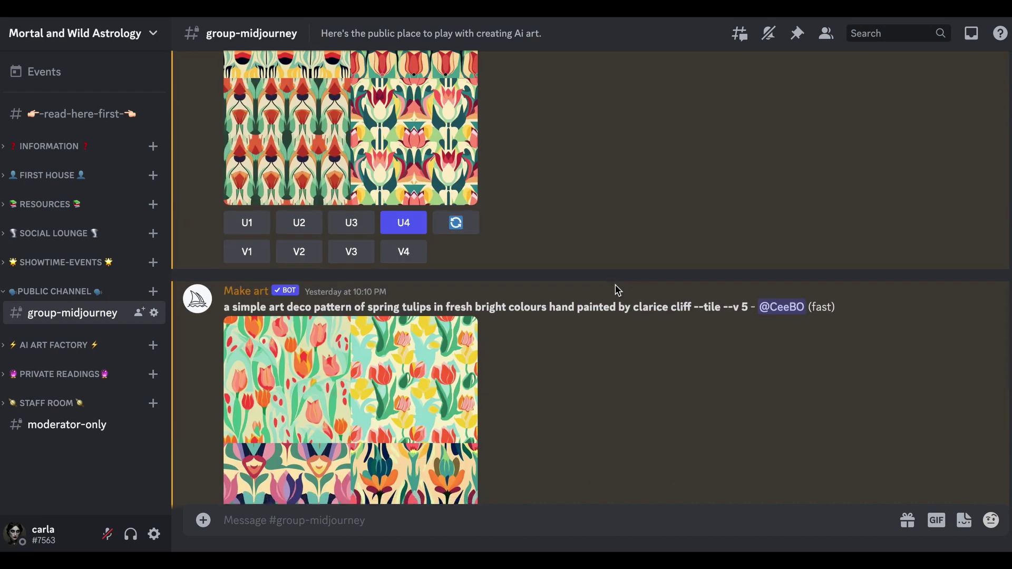
{"action": "scroll", "coordinate": [616, 290], "scroll_direction": "up", "scroll_amount": 5}
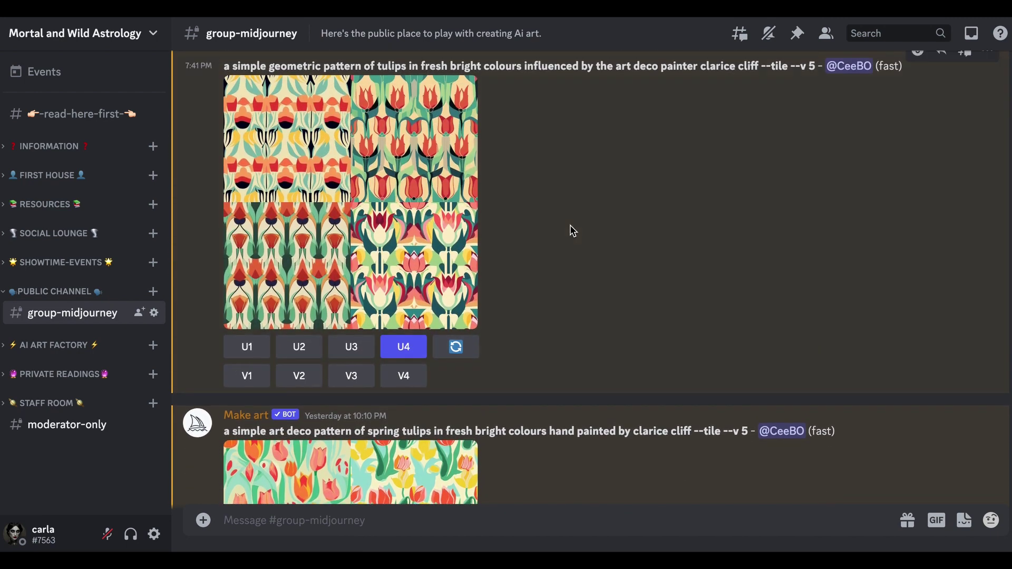
{"action": "scroll", "coordinate": [573, 231], "scroll_direction": "up", "scroll_amount": 9}
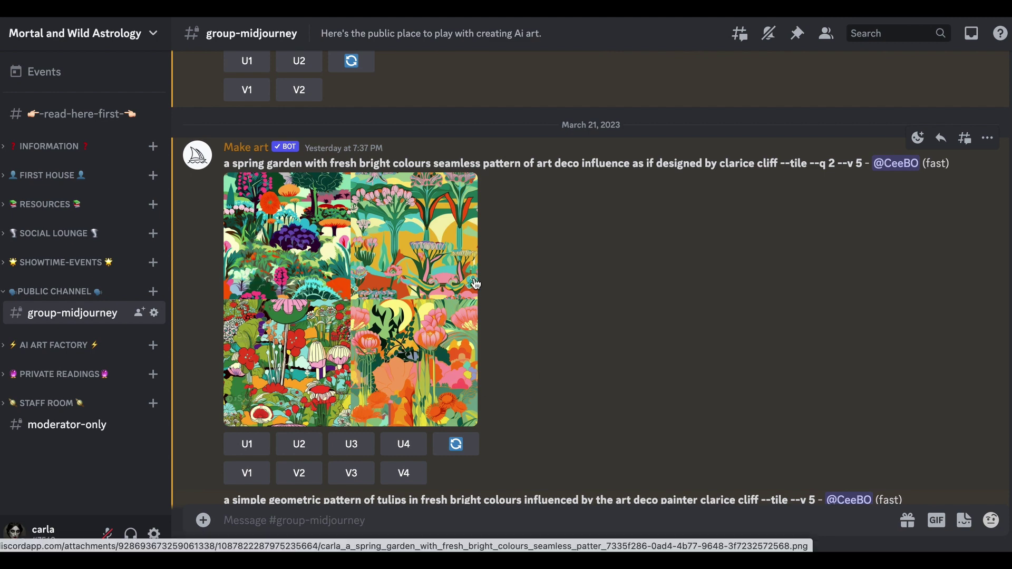
{"action": "scroll", "coordinate": [627, 304], "scroll_direction": "up", "scroll_amount": 7}
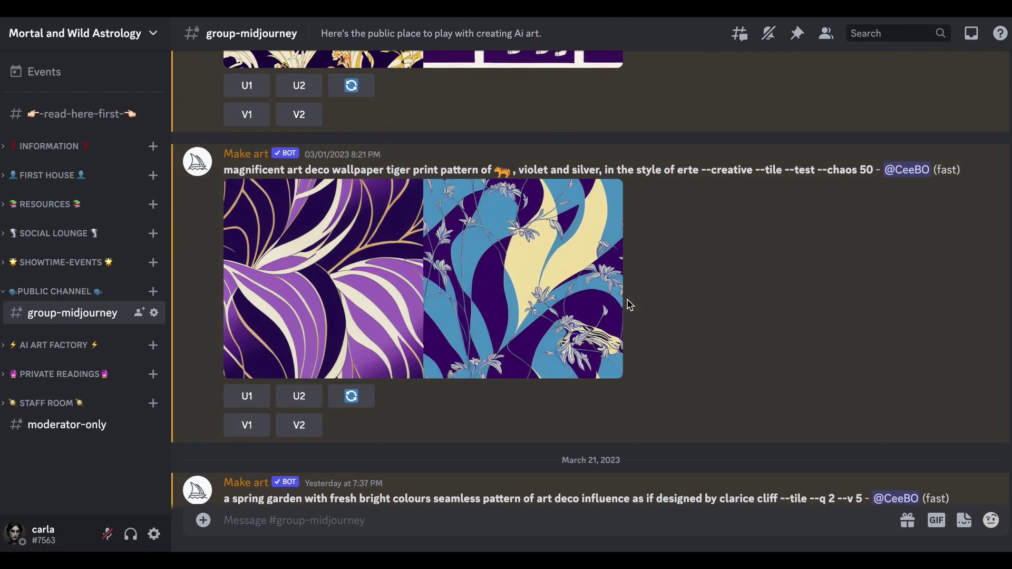
{"action": "scroll", "coordinate": [777, 232], "scroll_direction": "down", "scroll_amount": 20}
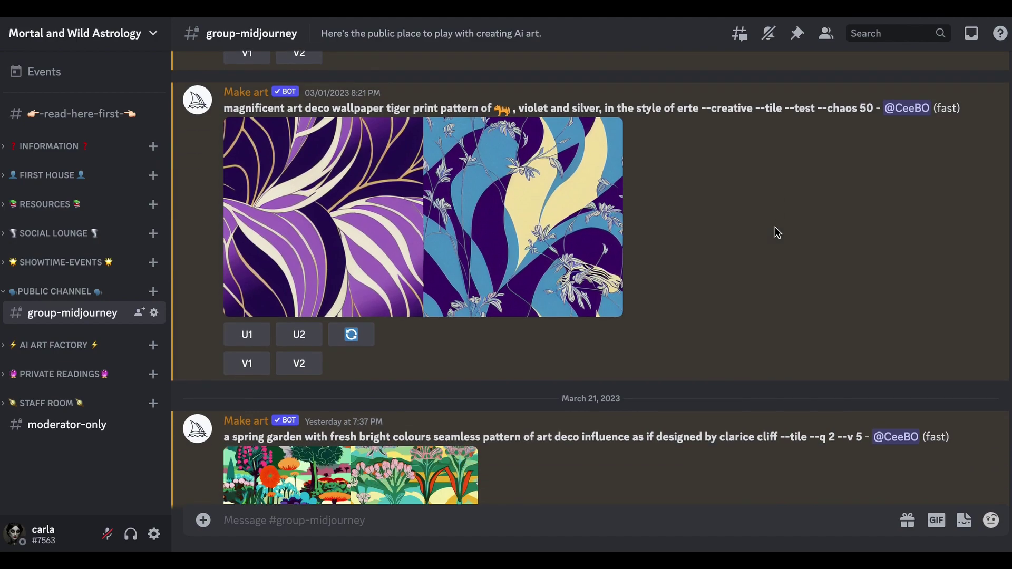
{"action": "scroll", "coordinate": [778, 232], "scroll_direction": "down", "scroll_amount": 20}
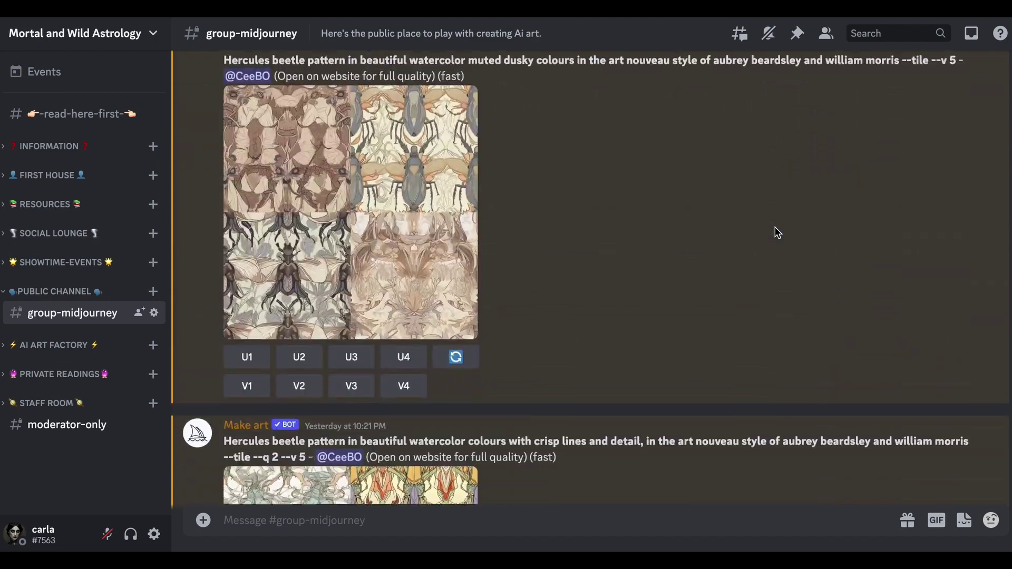
{"action": "scroll", "coordinate": [610, 310], "scroll_direction": "down", "scroll_amount": 20}
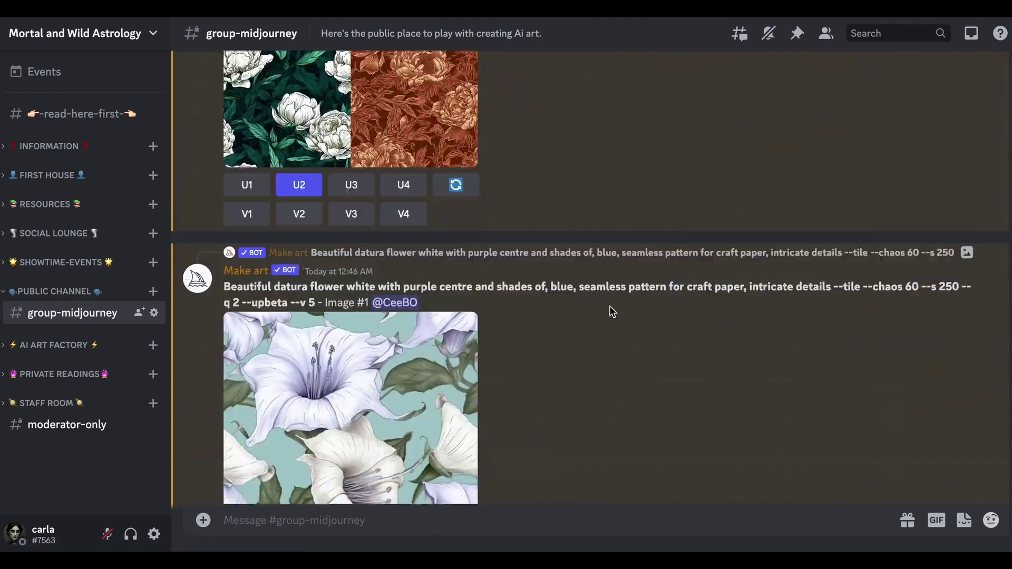